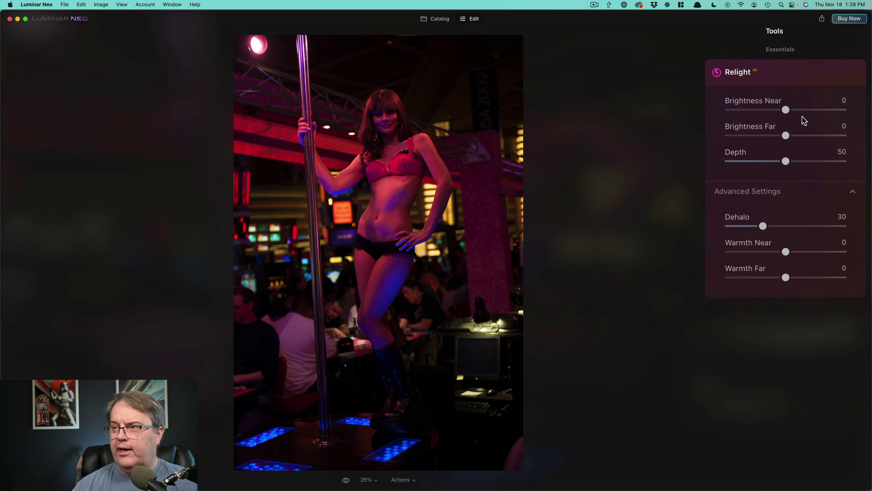
Set Relight's Brightness Near to 69 and Dehalo to 54 on the dancer photo
left_click(826, 109)
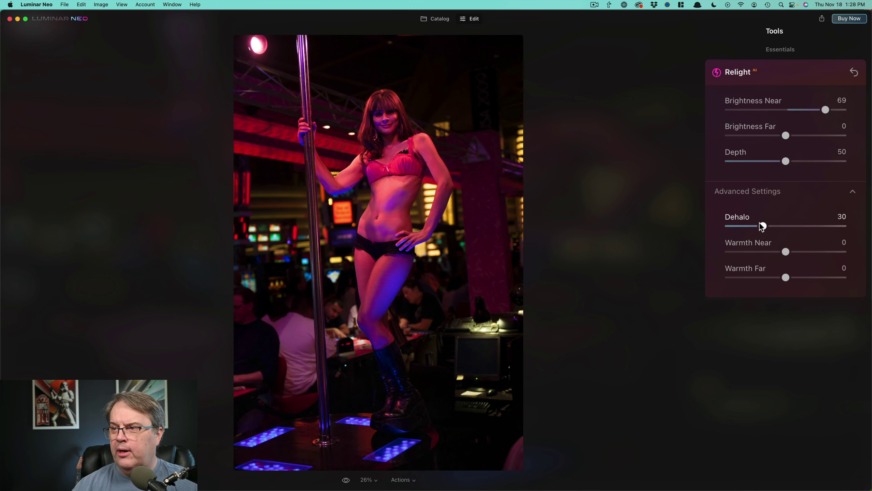
left_click_drag(742, 226, 791, 228)
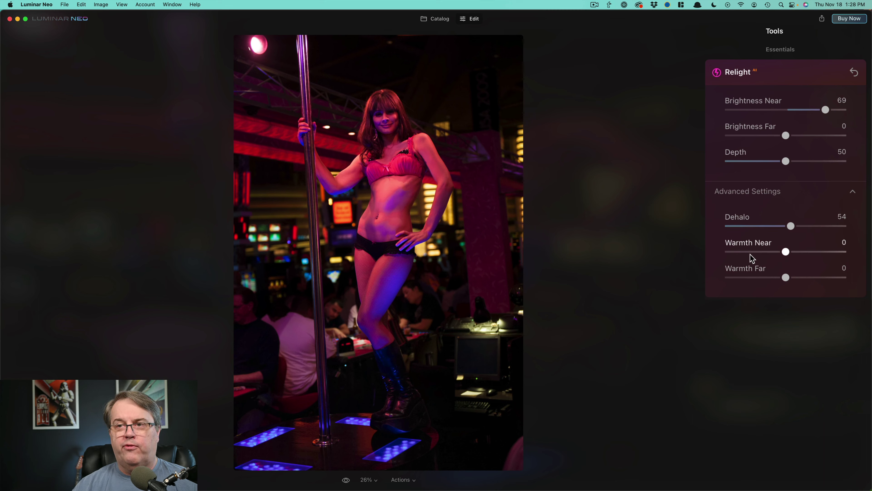
Try Warmth Near at 26 and -32 on the dancer photo, and restore it to its default
left_click_drag(787, 253, 816, 253)
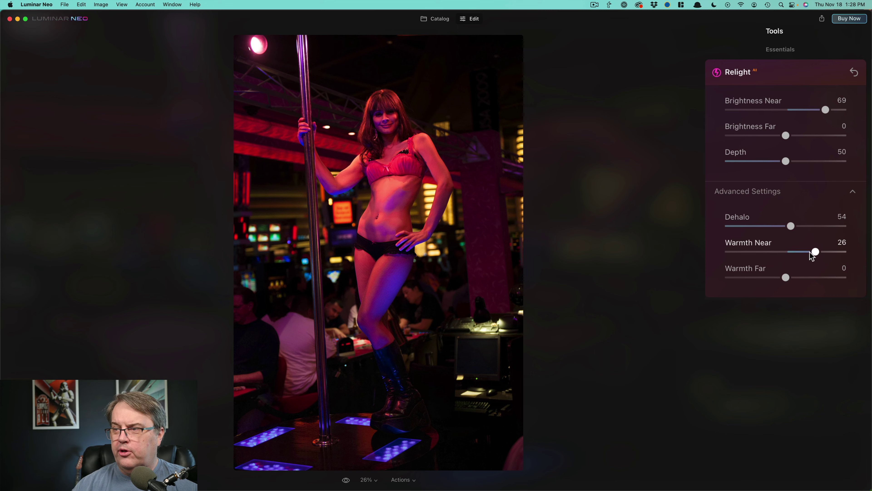
left_click_drag(816, 253, 750, 252)
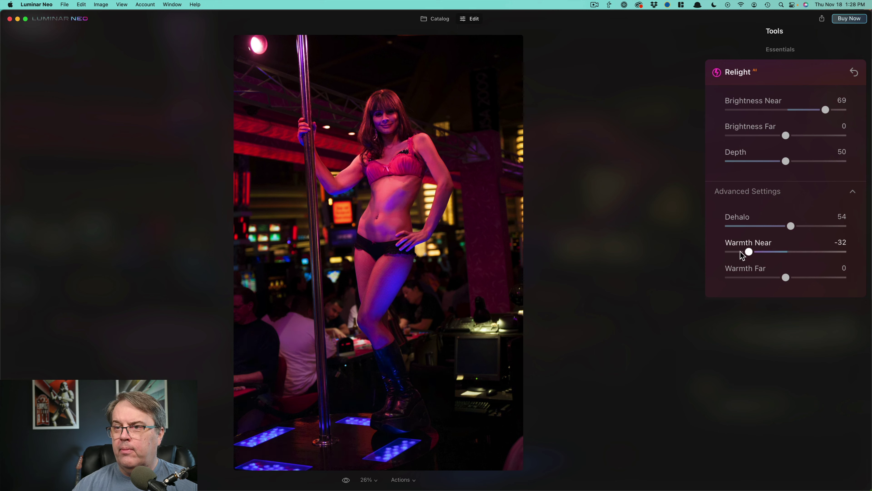
double_click(741, 251)
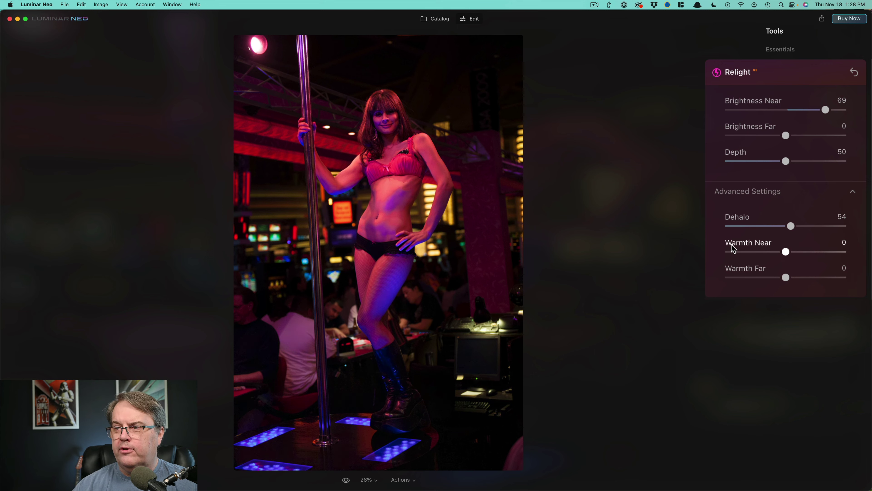
Try Warmth Far at -19 on the dancer photo and reset all Relight adjustments
left_click_drag(787, 278, 763, 278)
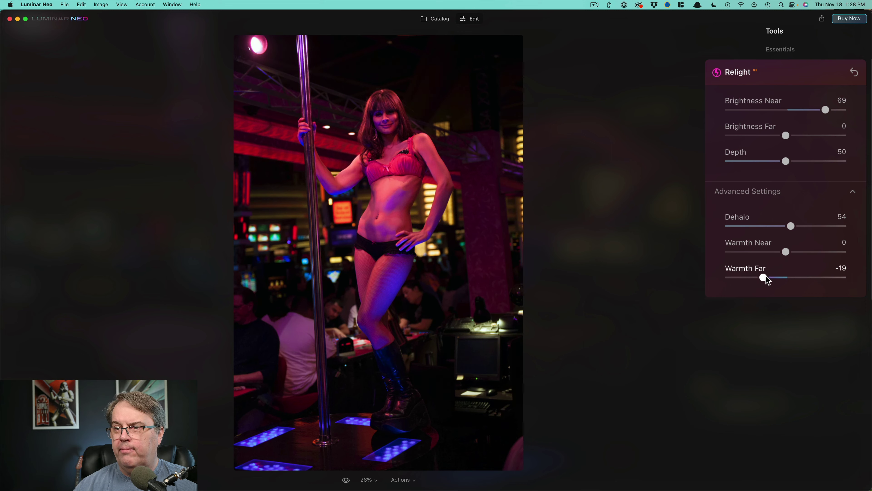
left_click(854, 72)
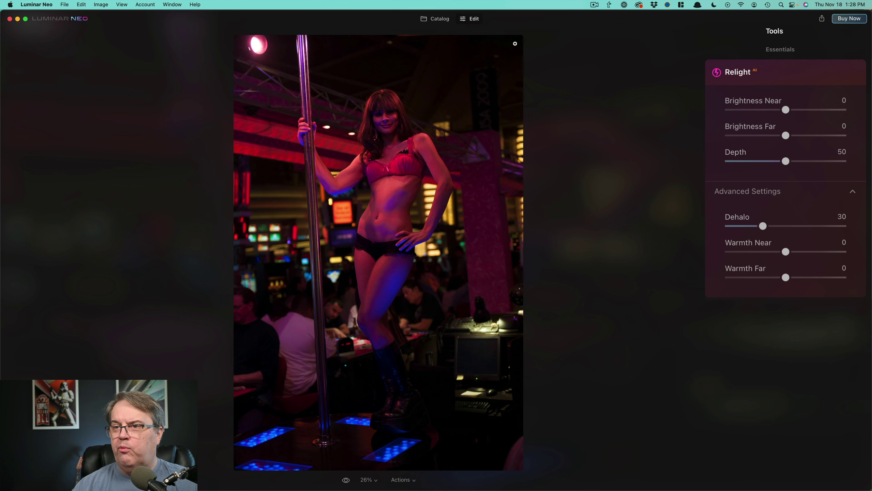
Open the photo of the two fantasy warriors for editing and set Relight's Brightness Near to 48 and Brightness Far to -38
left_click(435, 19)
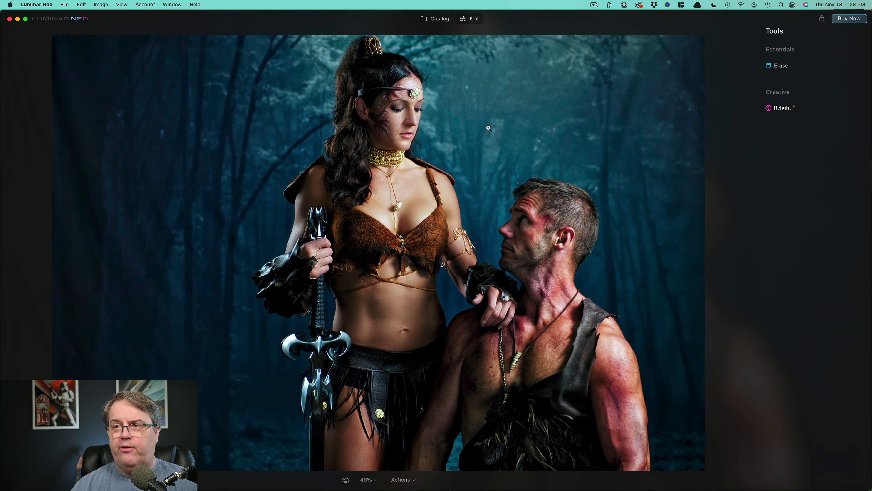
left_click(790, 109)
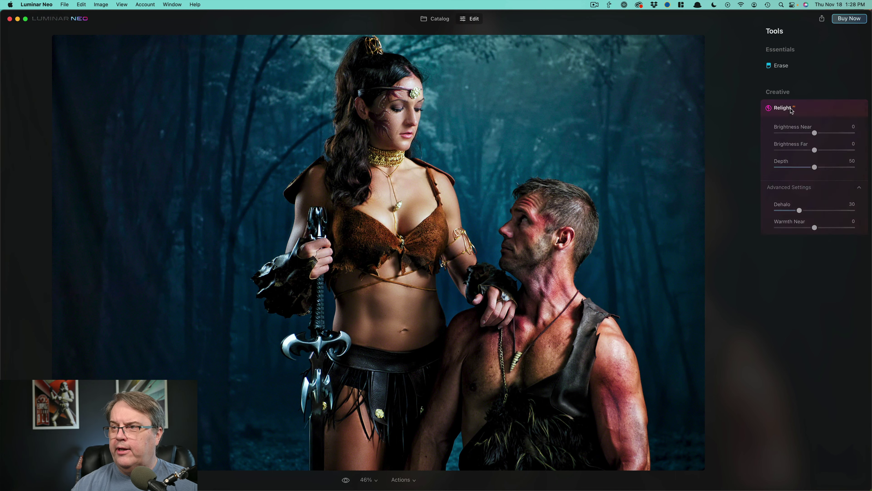
left_click_drag(787, 110, 817, 106)
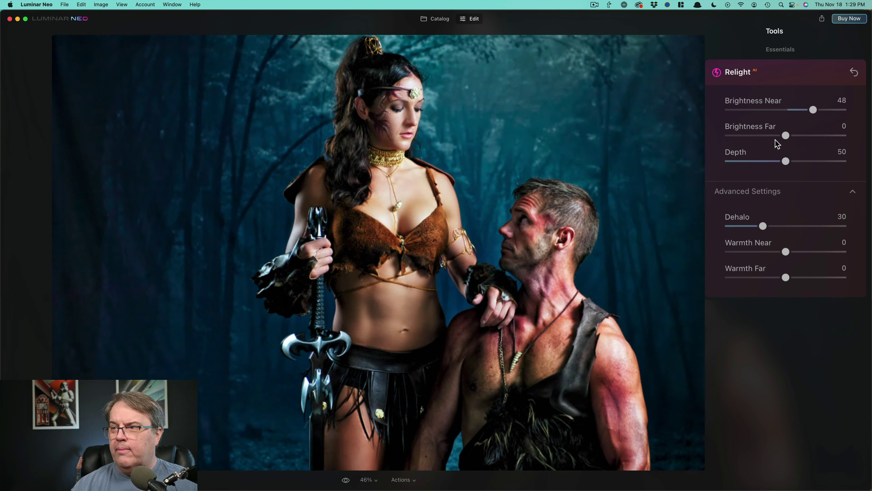
left_click_drag(786, 136, 760, 134)
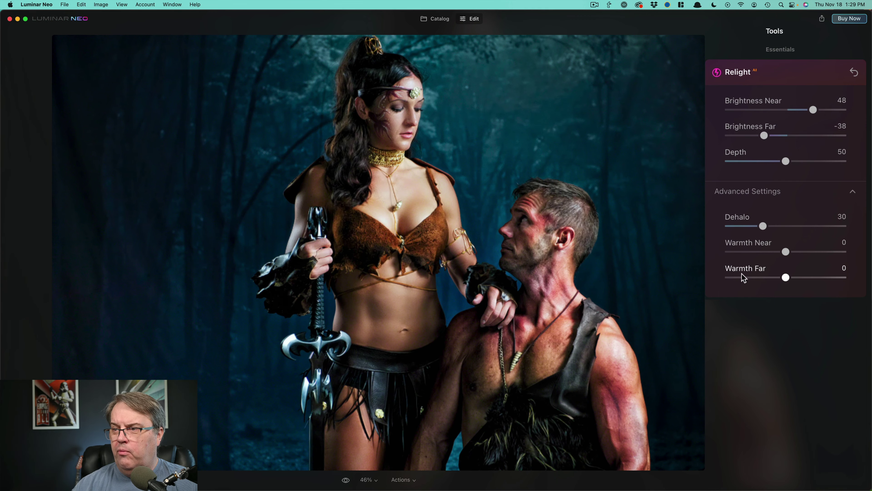
Try Warmth Far at 23, and settle on Warmth Far -27 with Warmth Near 27 for the warrior photo
left_click_drag(787, 277, 815, 278)
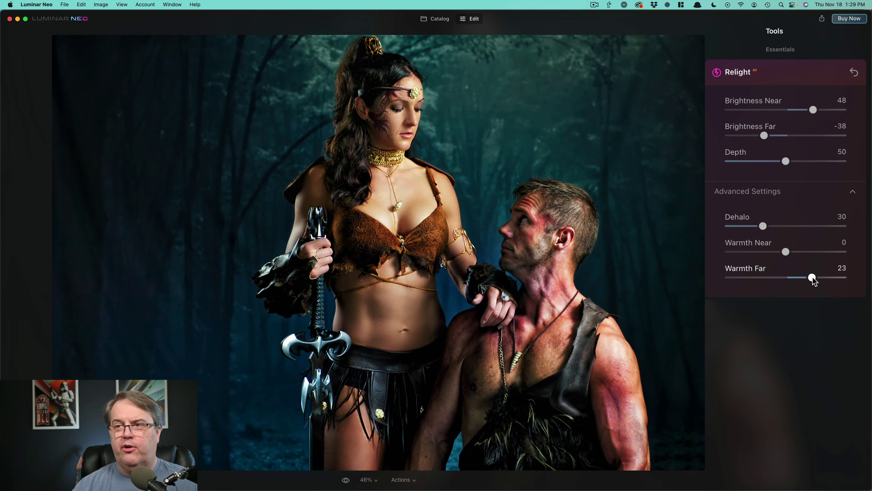
left_click_drag(814, 277, 754, 279)
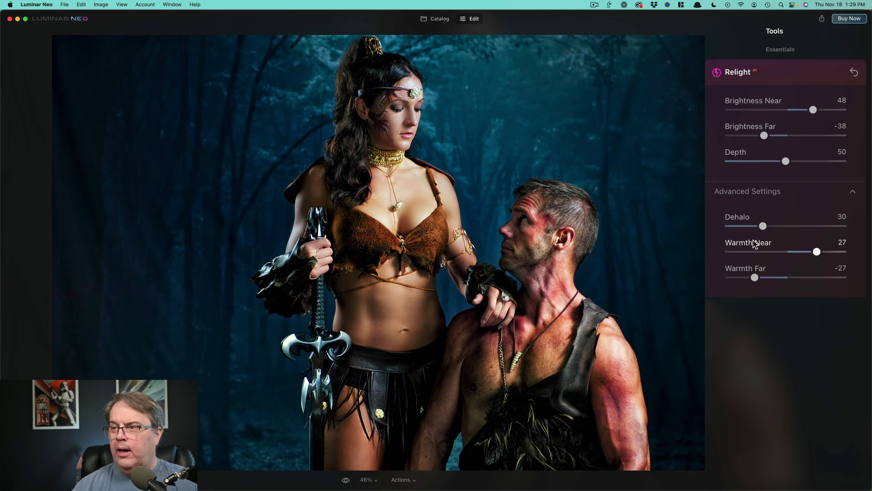
Compare Dehalo values of 28, 25 and 70 on the warrior photo and set Dehalo to 33
mouse_move(762, 228)
left_mouse_down()
mouse_move(809, 228)
mouse_move(761, 228)
left_mouse_up()
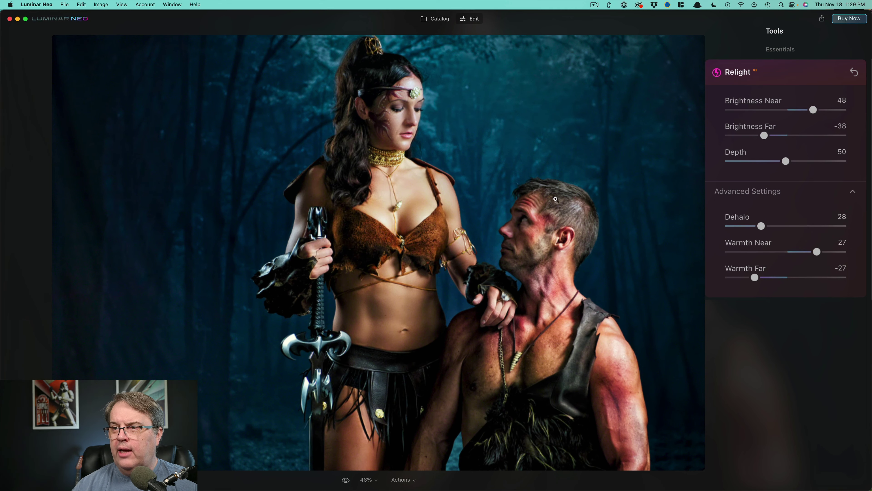
mouse_move(760, 227)
left_mouse_down()
mouse_move(790, 228)
mouse_move(757, 228)
left_mouse_up()
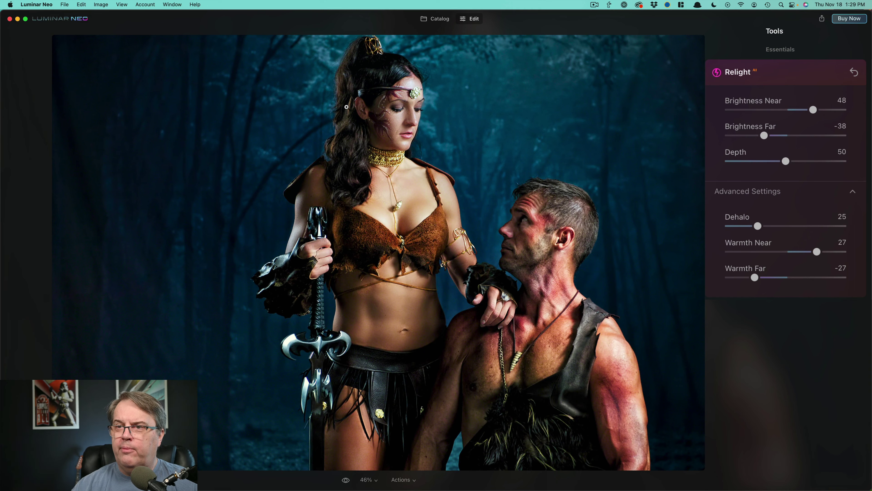
left_click(810, 226)
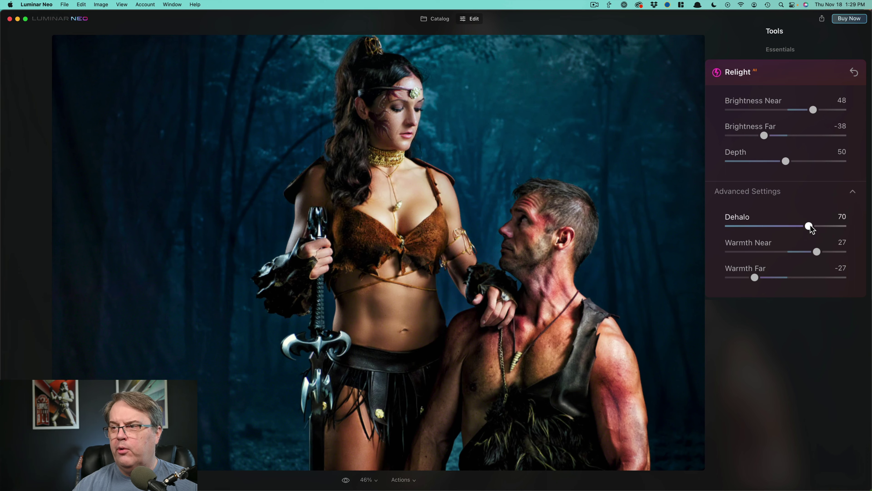
left_click_drag(810, 226, 767, 232)
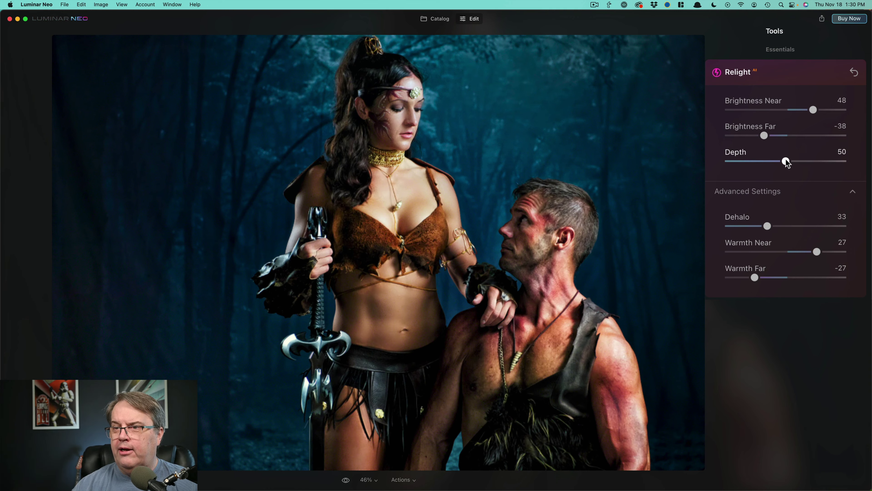
Compare the minimum and maximum Depth of 0 and 100 on the warrior photo and set Depth to 80
left_click_drag(786, 162, 728, 163)
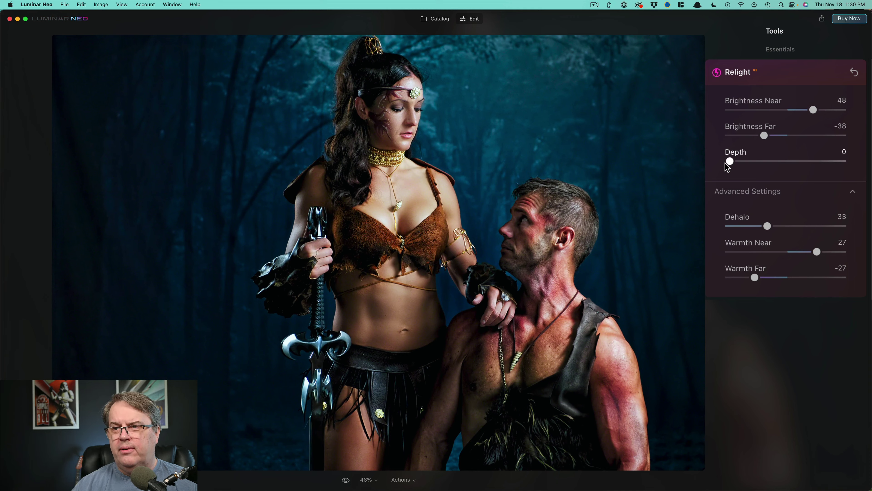
left_click_drag(728, 163, 859, 165)
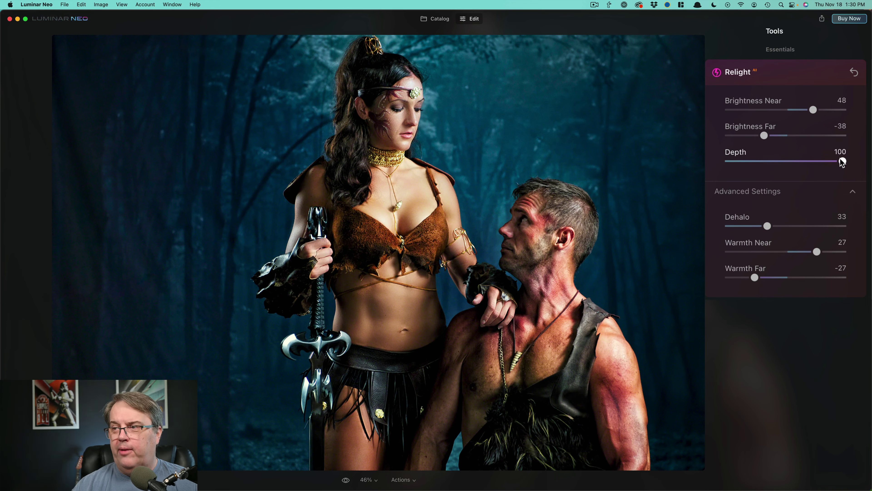
left_click_drag(842, 161, 820, 166)
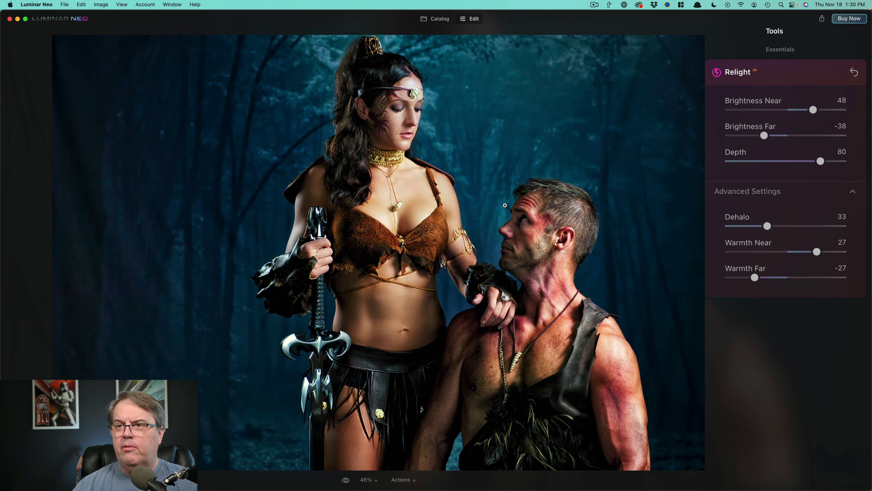
Try Dehalo at 64 on the warrior photo and reset all Relight adjustments
left_click(802, 226)
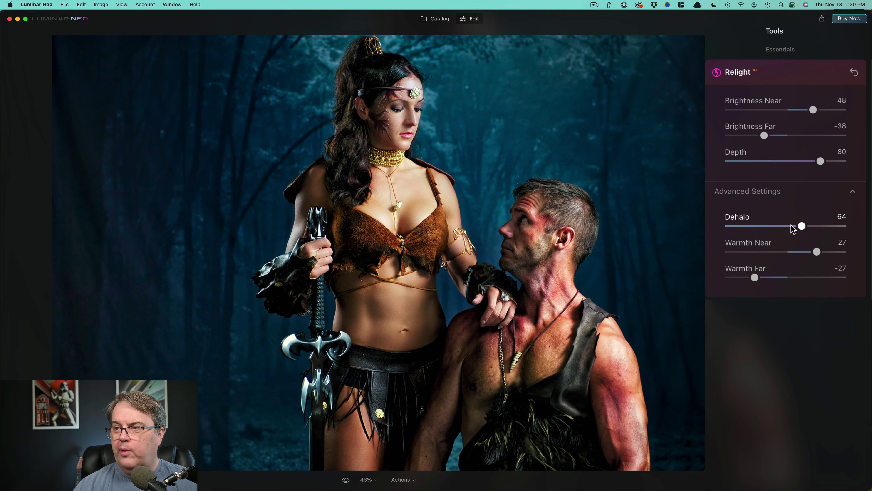
left_click(854, 72)
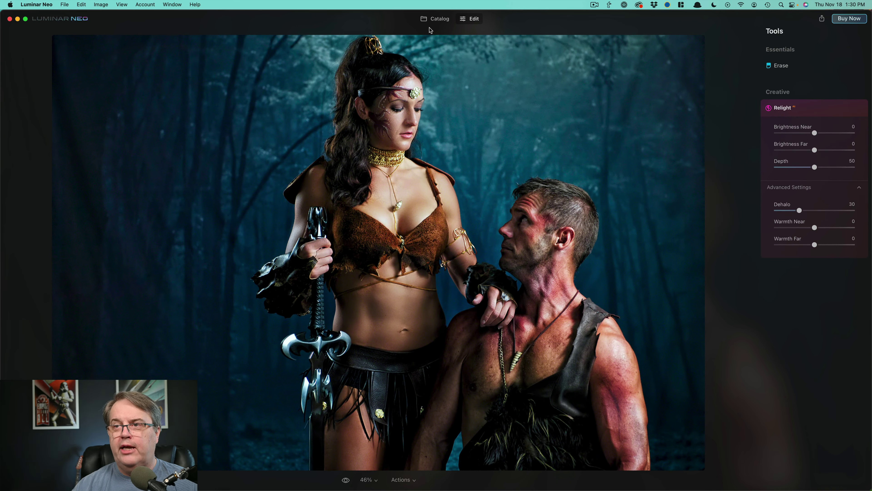
Open the street-corner photo of the person in pink from the catalog for editing and expand the Relight tool
left_click(435, 19)
double_click(397, 206)
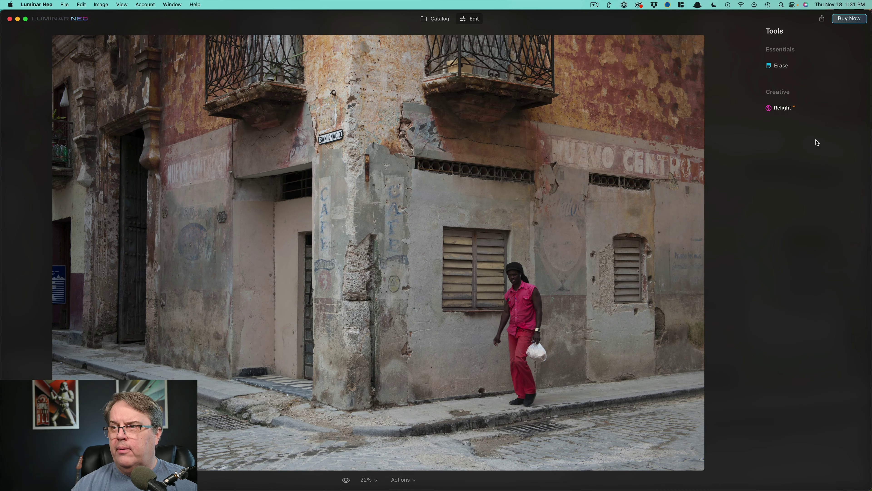
left_click(788, 109)
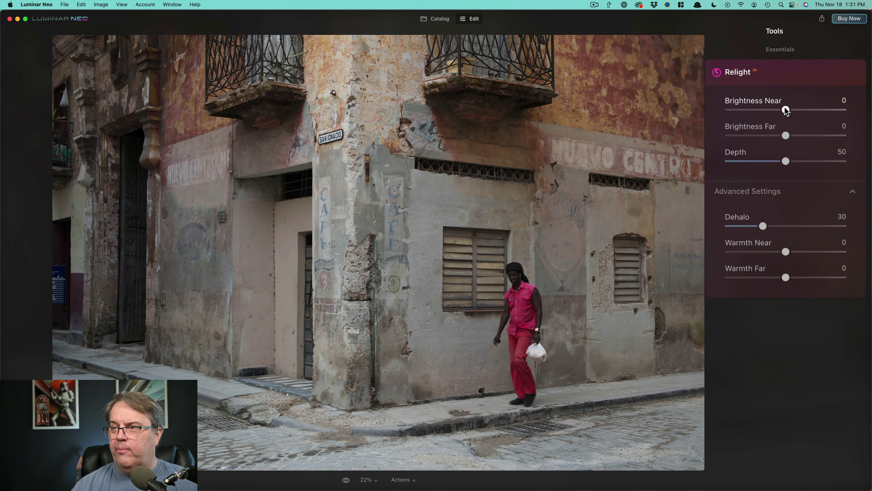
Set Brightness Near to 45 on the street-corner photo and compare the edit with the original
left_click_drag(786, 110, 810, 110)
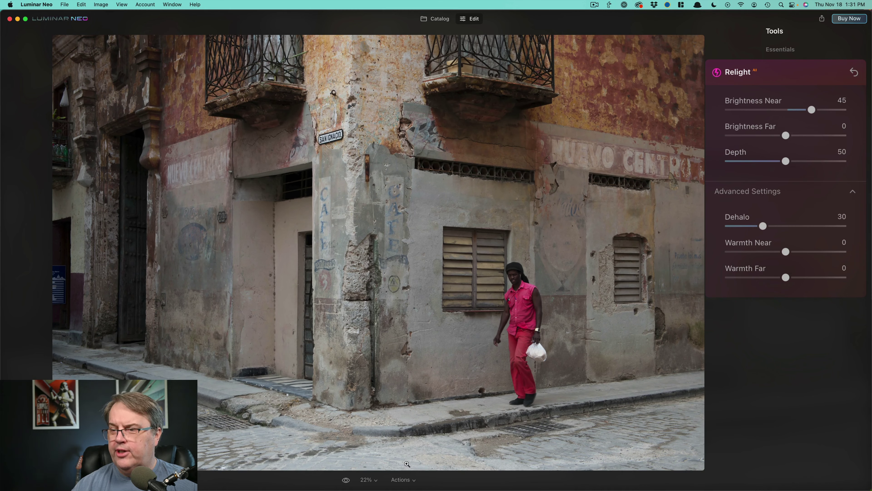
left_click(346, 480)
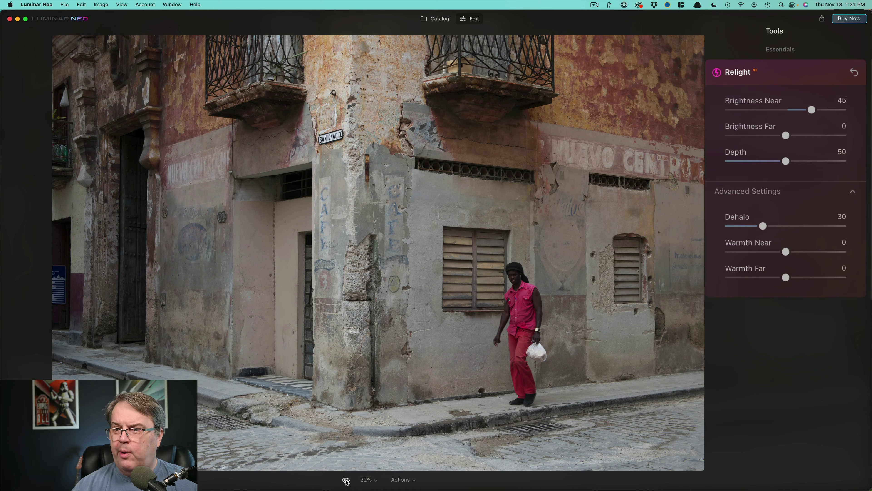
left_click(346, 480)
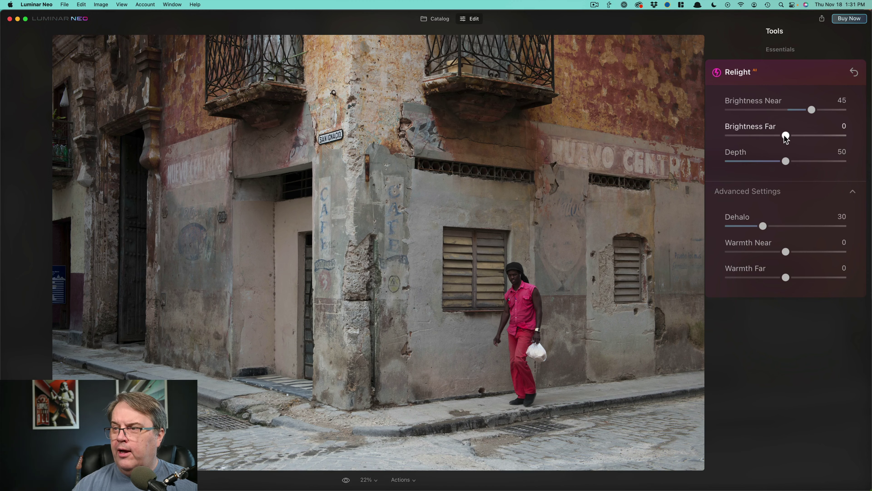
Set Brightness Far to -28, and test Depth at lower values and at 100 before setting it to 56
mouse_move(783, 137)
left_mouse_down()
mouse_move(759, 136)
mouse_move(809, 137)
mouse_move(769, 136)
left_mouse_up()
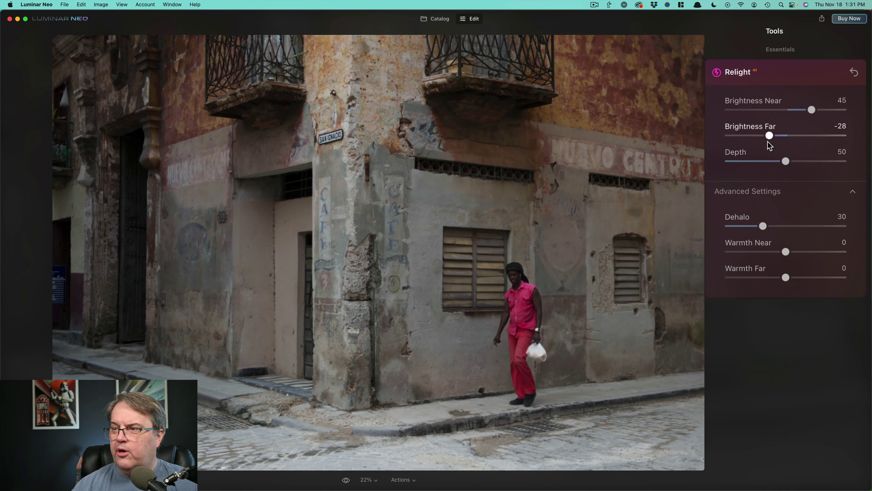
left_click_drag(787, 164, 749, 162)
left_click_drag(760, 162, 855, 166)
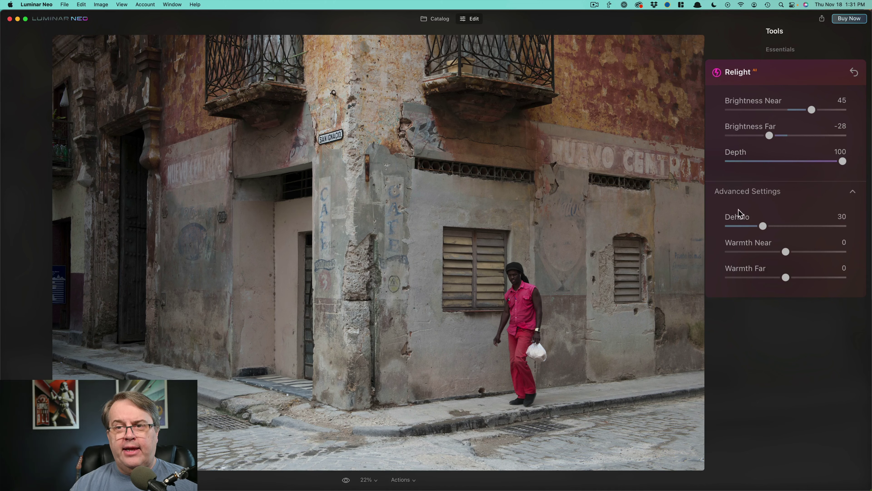
left_click(793, 161)
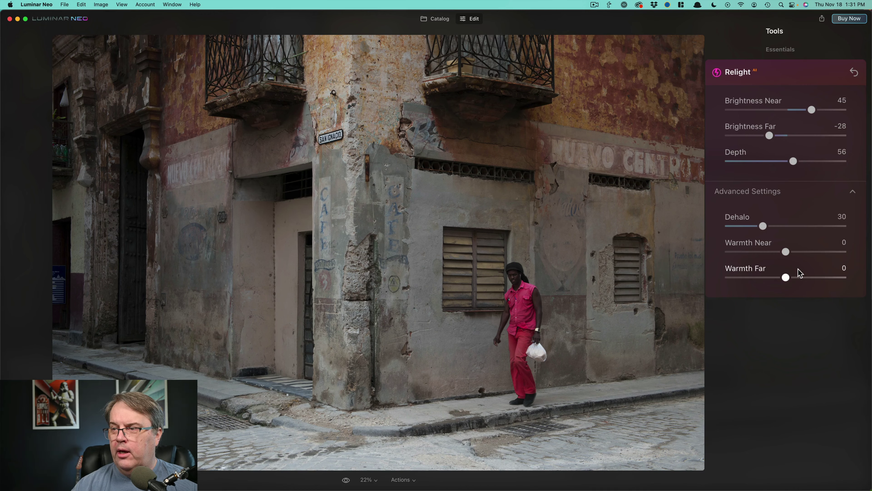
Try a warm background and cool foreground with Warmth Far at 25 and Warmth Near at -26 and -19
left_click(817, 277)
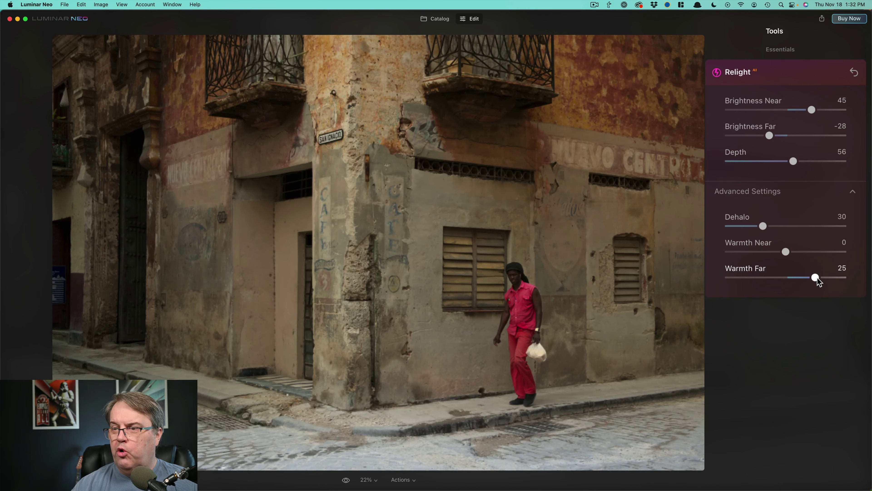
left_click(752, 251)
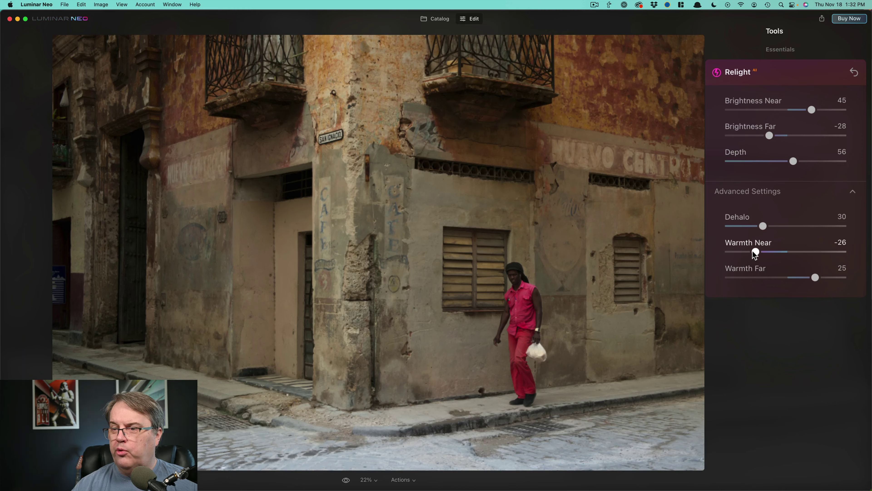
left_click_drag(752, 251, 760, 252)
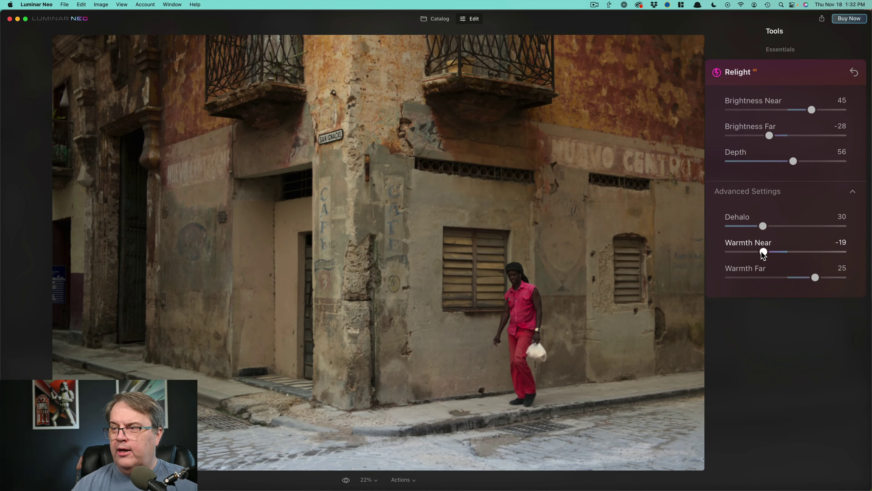
Cool the background with Warmth Far -24, warm the foreground with Warmth Near 21, and set Depth to 73
left_click(756, 277)
left_click(810, 251)
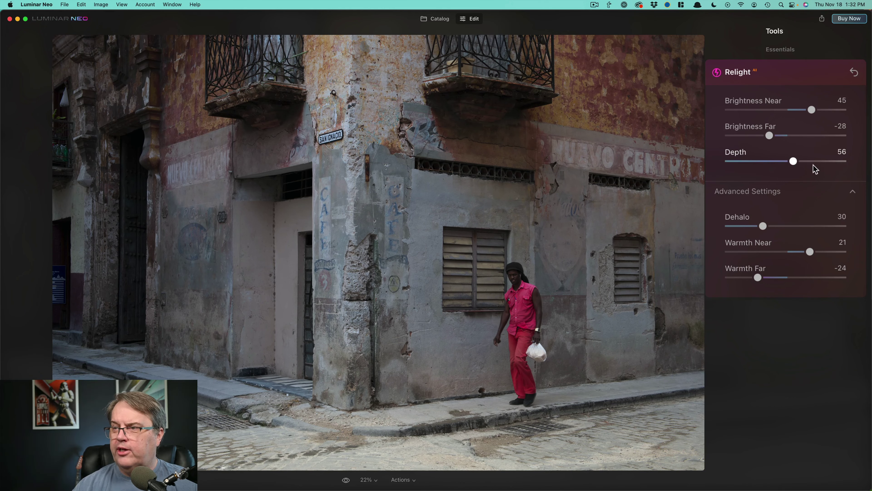
left_click_drag(787, 162, 814, 165)
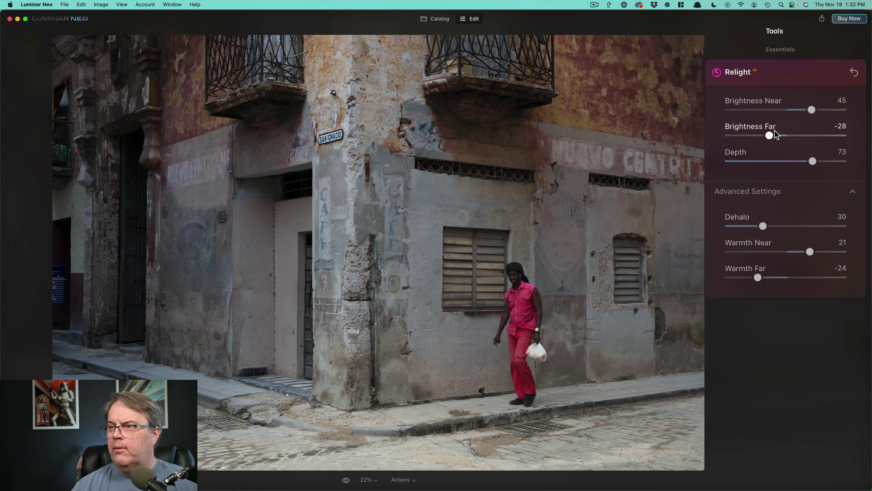
Set Brightness Far to 39, Brightness Near to 61 and Depth to 33 on the street-corner photo, and compare with the original
left_click_drag(768, 136, 820, 110)
left_click(765, 160)
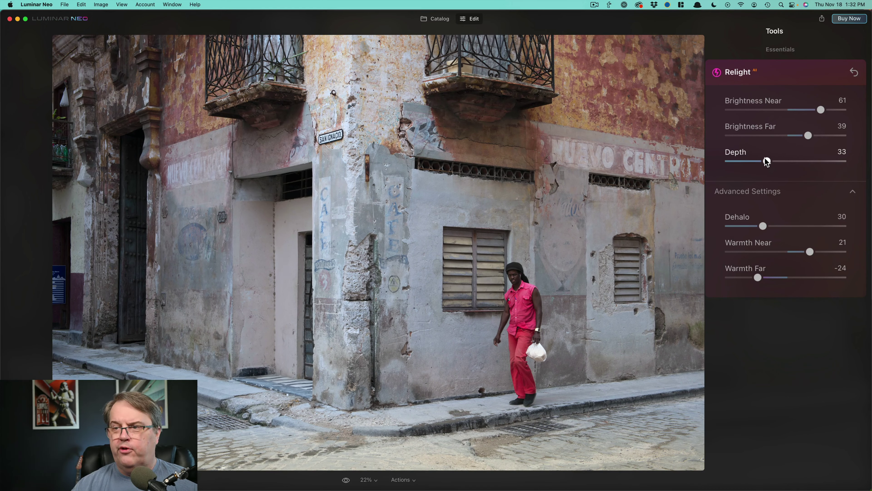
left_click(347, 479)
left_click(347, 479)
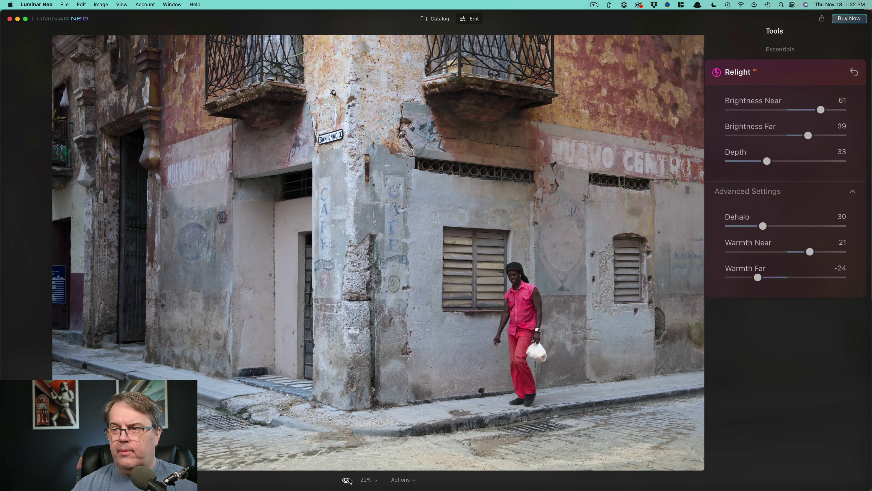
Open the photo of the woman in the pink top in Relight, and set Warmth Far to -25 and Warmth Near to 19
left_click(438, 22)
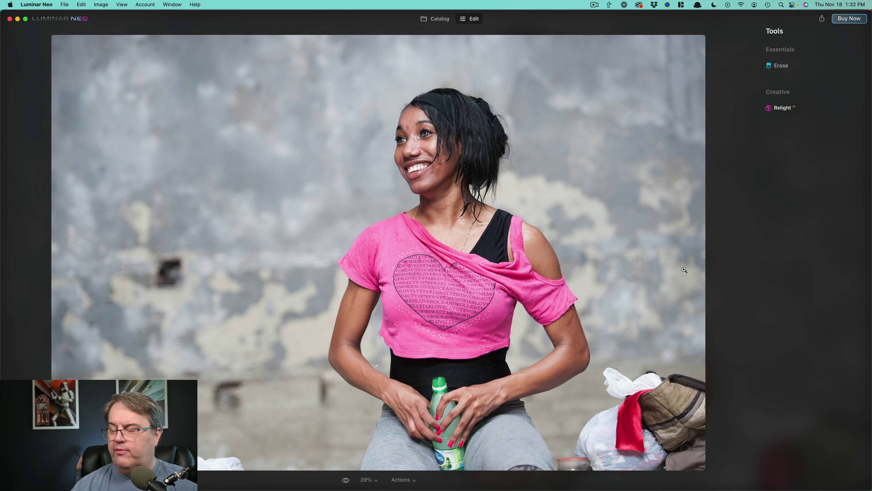
left_click(828, 110)
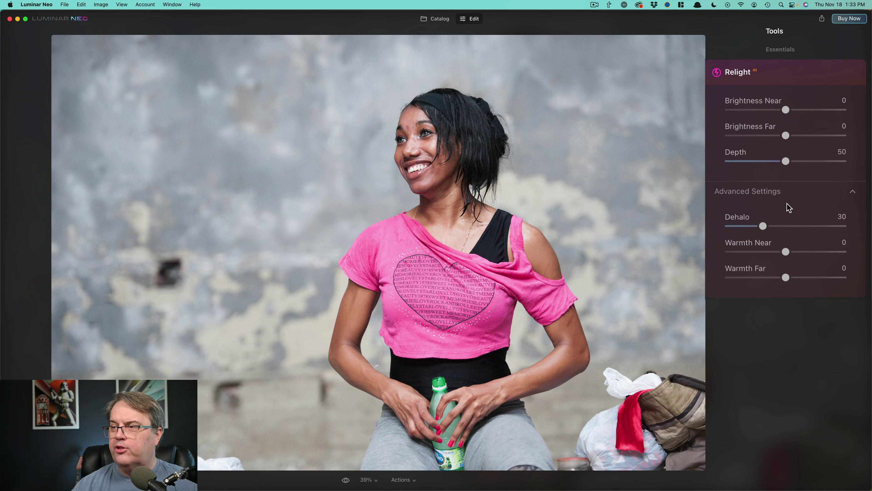
left_click_drag(784, 278, 752, 278)
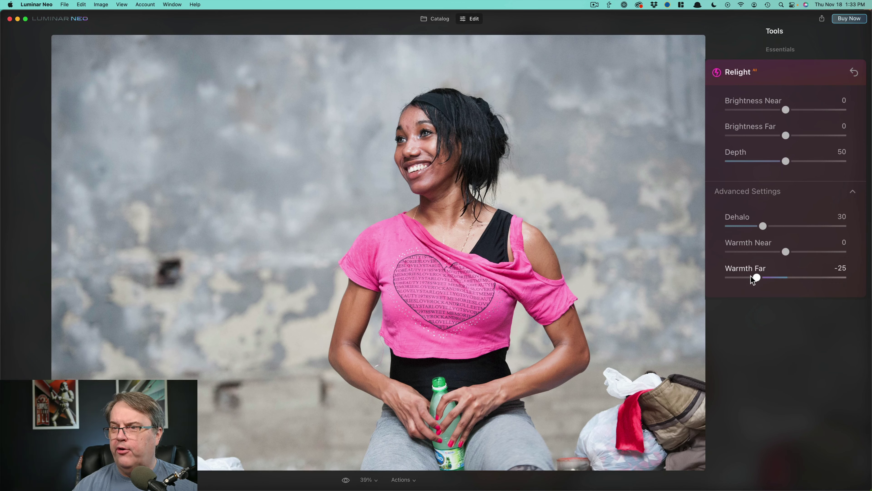
left_click(809, 252)
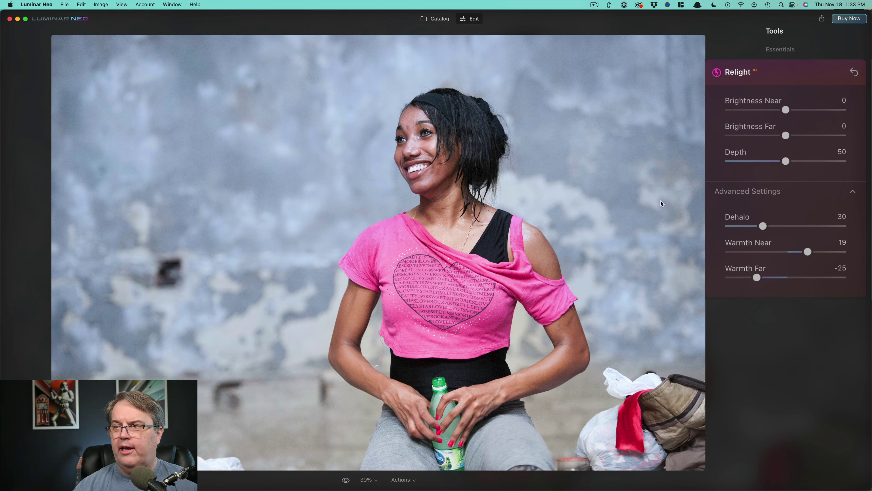
Try Brightness Far at 32 before darkening the background to -51, and set Brightness Near to 42
left_click(804, 135)
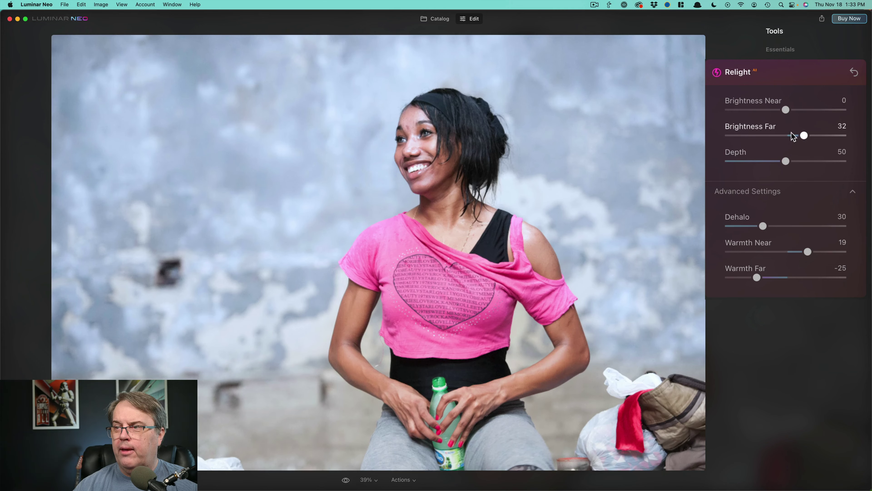
left_click(754, 135)
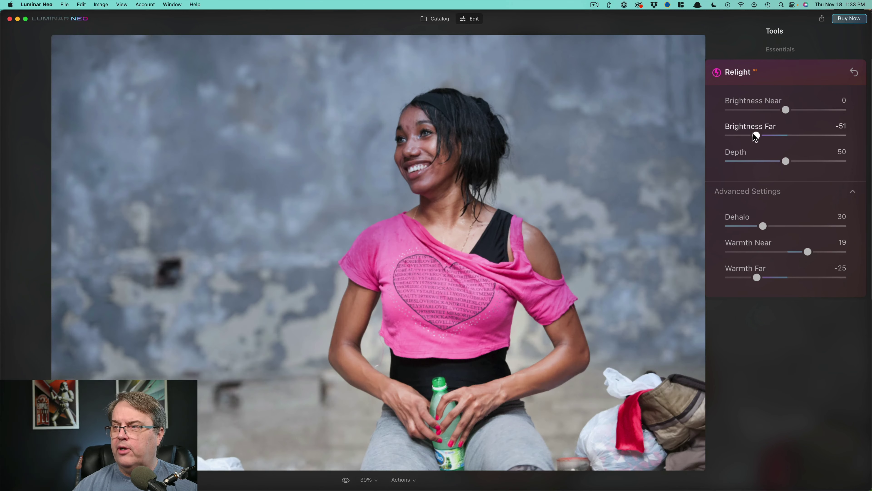
left_click(811, 111)
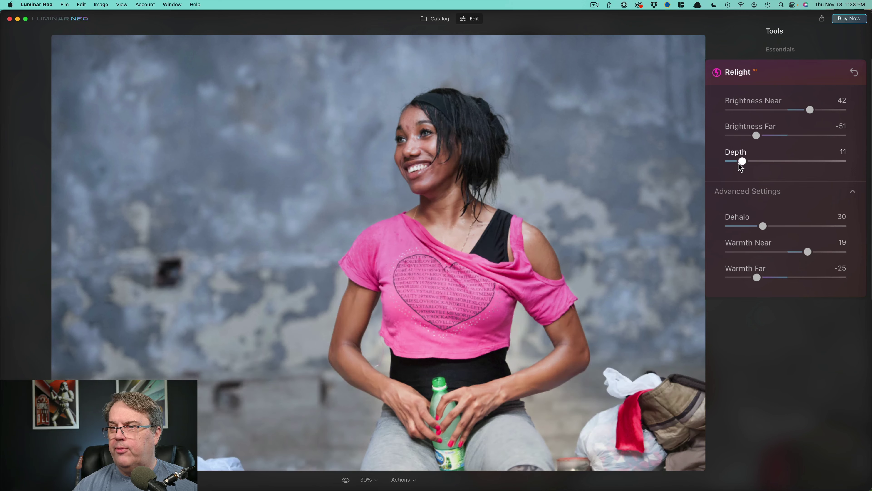
Test Depth at low and higher values on the woman's photo, set it to 52, and compare the edit with the original
left_click_drag(739, 163, 805, 166)
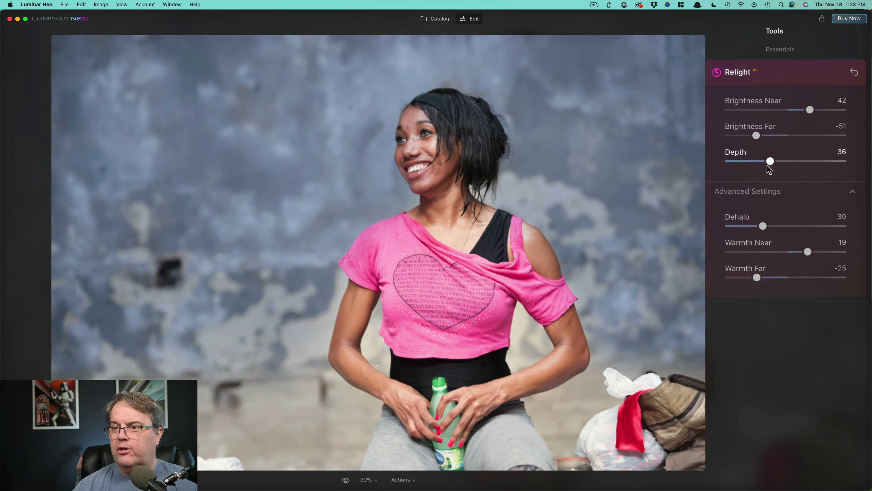
double_click(769, 166)
left_click_drag(727, 162, 791, 166)
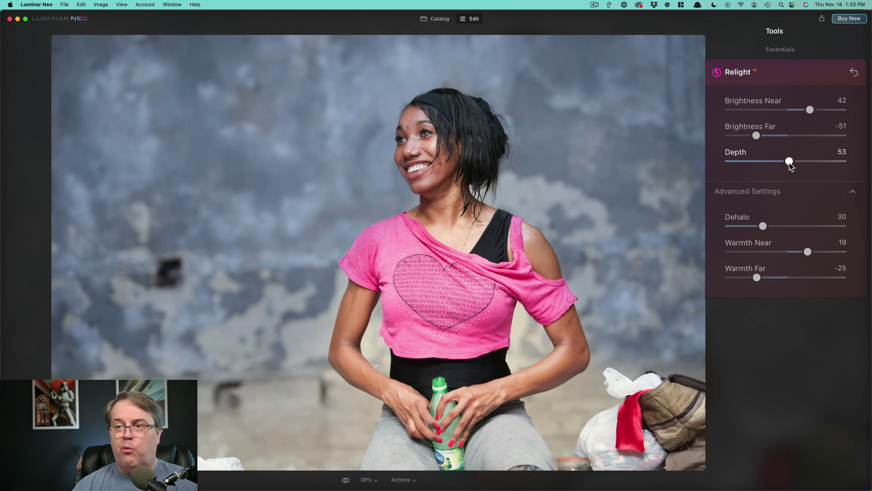
left_click(349, 481)
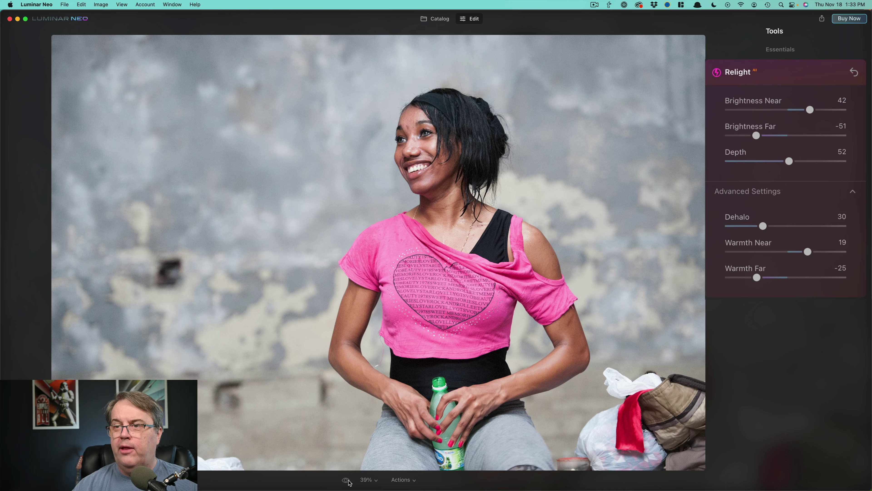
left_click(349, 482)
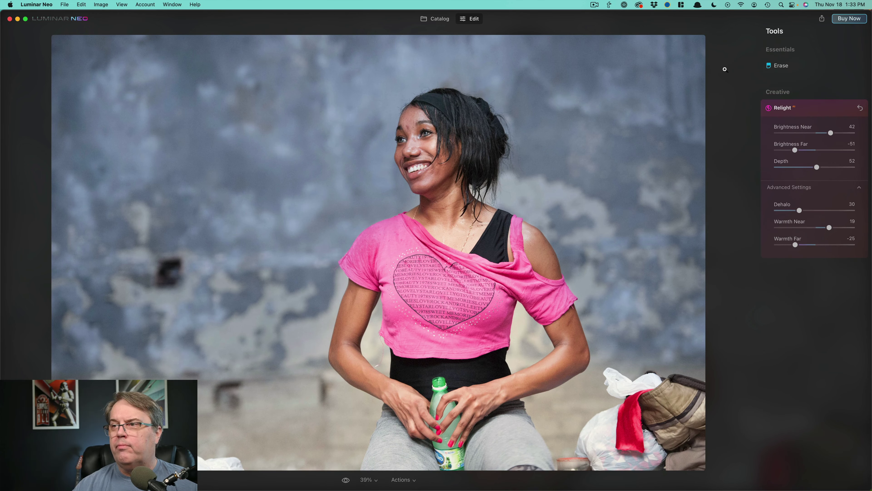
Reset the Relight adjustments on the woman's photo and open the aerial forest-road photo for editing
left_click(858, 109)
left_click(434, 19)
scroll(442, 162, "down", 3)
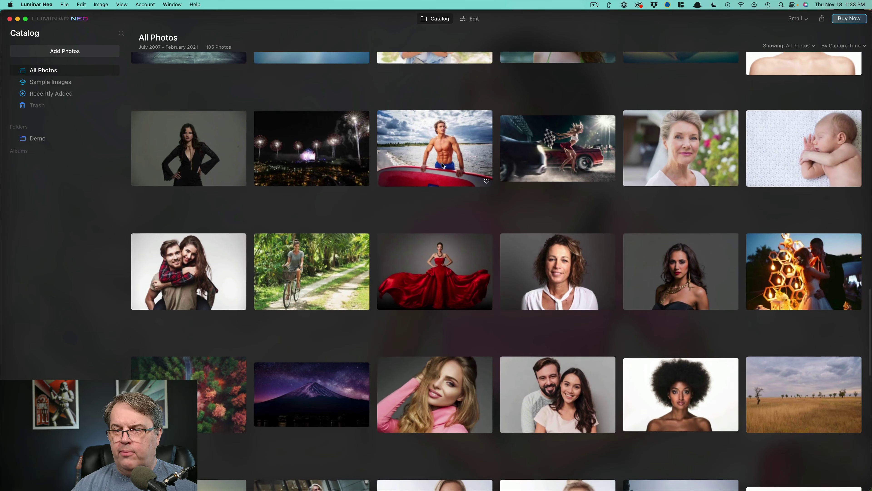
scroll(441, 162, "down", 3)
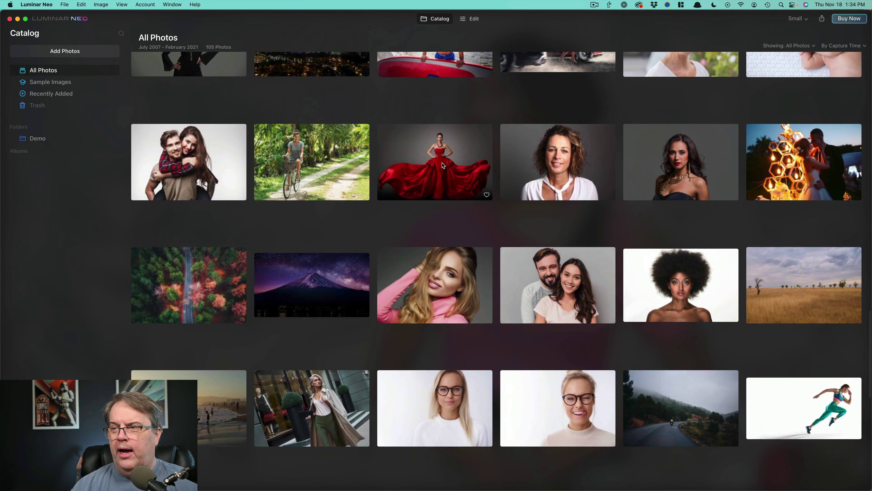
left_click(198, 279)
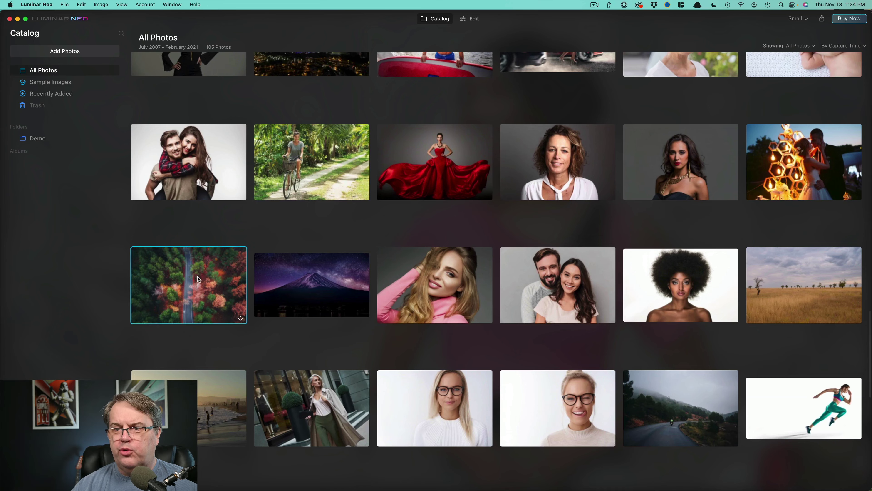
left_click(470, 19)
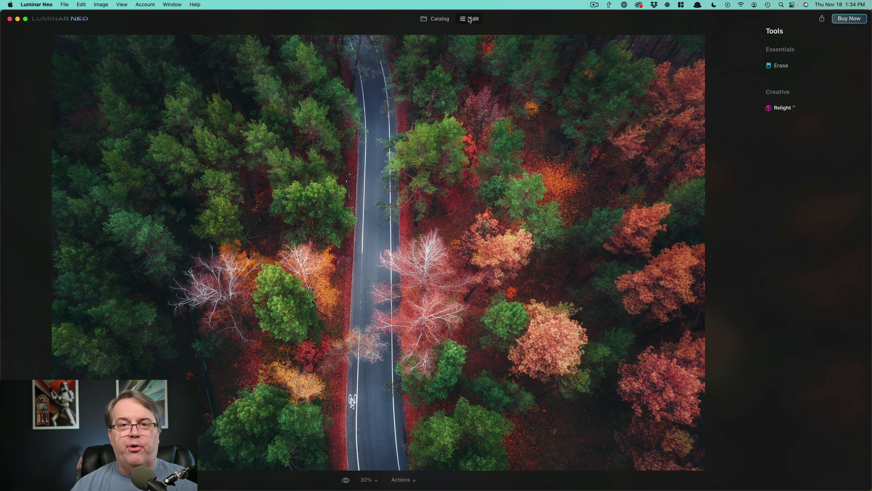
Relight the forest-road photo with Brightness Near at 41 and Brightness Far at -33
left_click(786, 109)
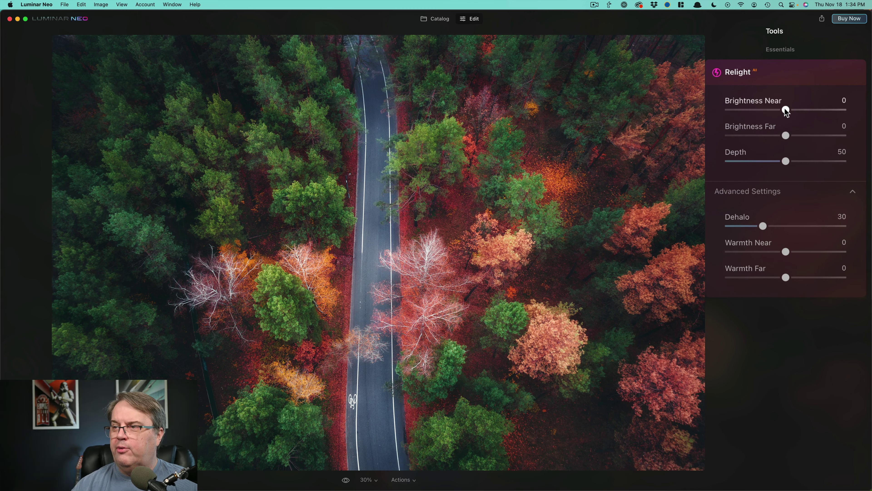
left_click_drag(786, 108, 817, 112)
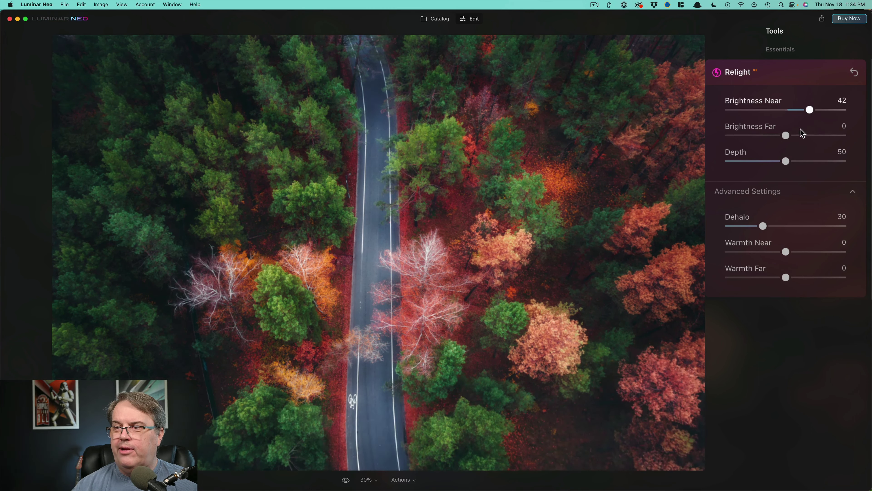
mouse_move(761, 138)
left_mouse_down()
mouse_move(744, 134)
mouse_move(766, 135)
left_mouse_up()
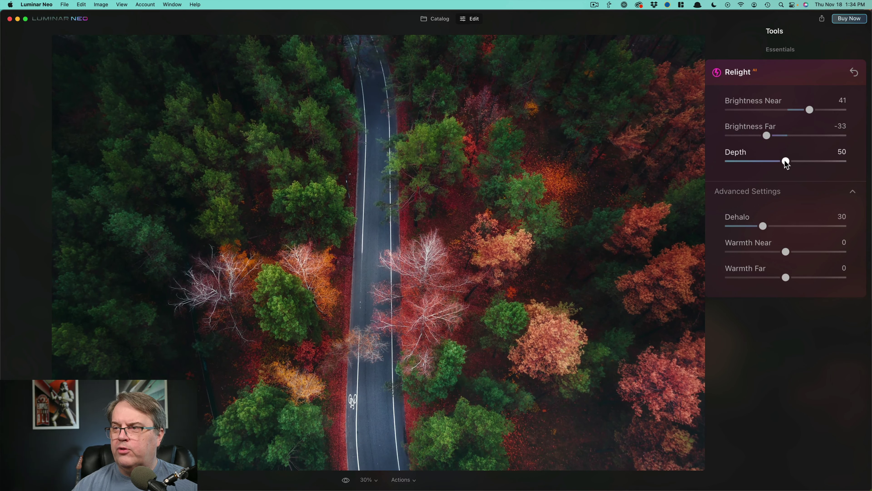
Test Depth at 0 and 81 on the forest-road photo, and set it to 75
left_click_drag(784, 164, 729, 162)
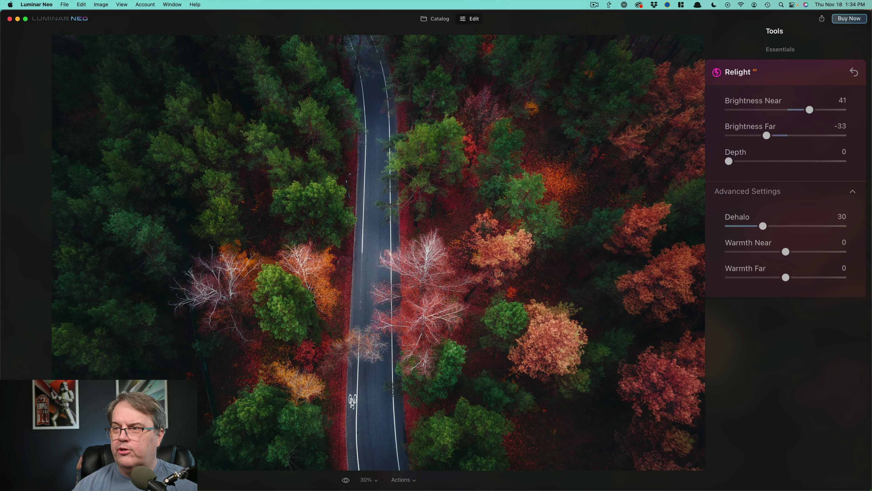
left_click_drag(729, 162, 825, 162)
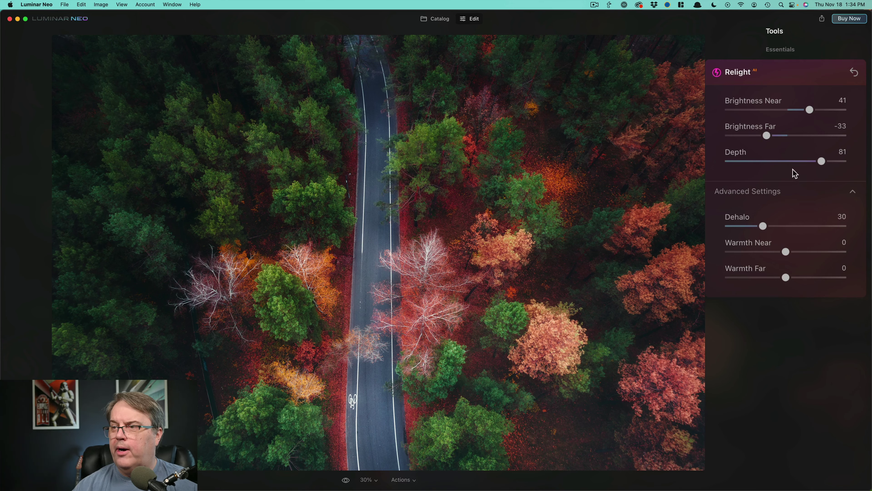
left_click_drag(814, 160, 715, 168)
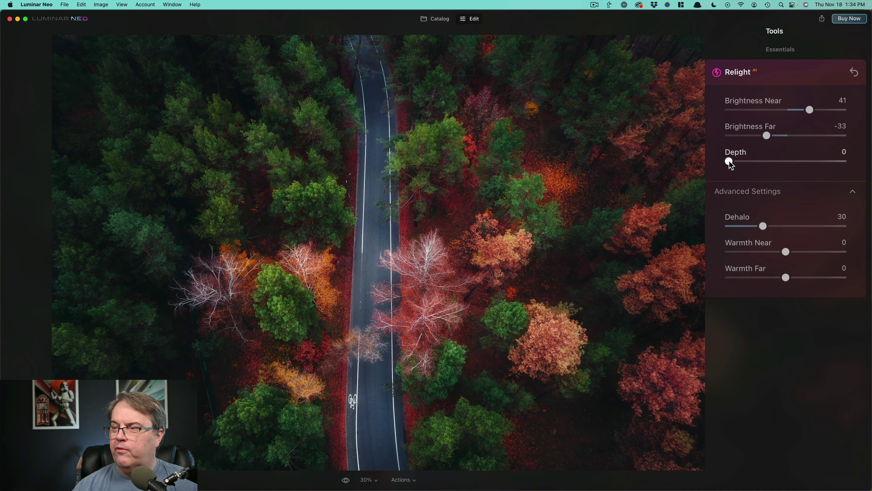
left_click_drag(730, 162, 825, 157)
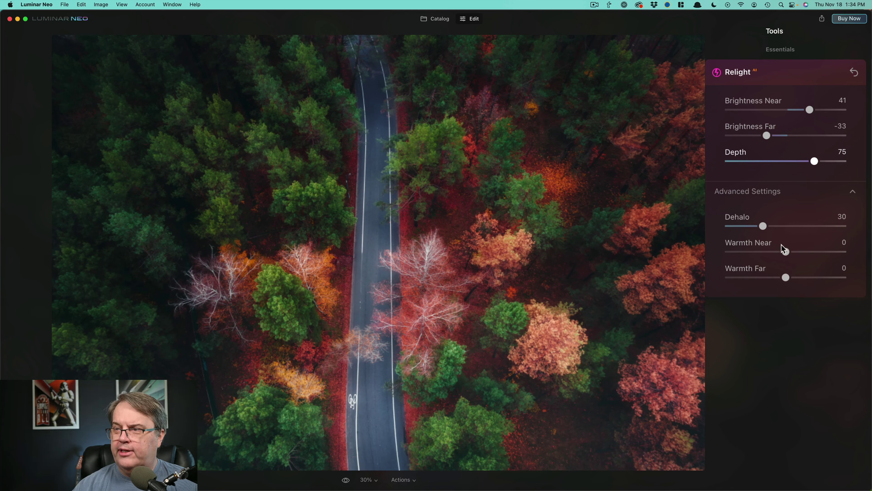
Warm the foreground with Warmth Near, and try a cool Warmth Far before switching the background to a warm value
left_click_drag(796, 249, 805, 252)
left_click(757, 277)
left_click(806, 278)
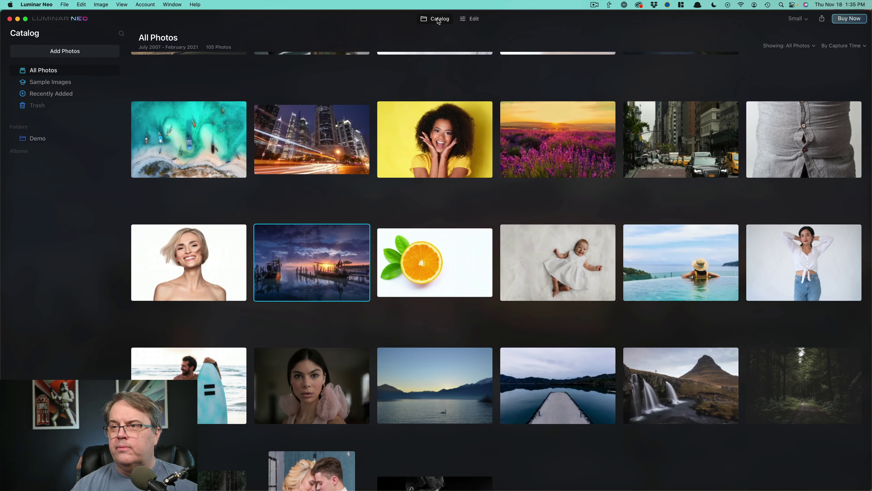
Open the selected sunset photo with the fishing boats for editing in Relight
left_click(473, 19)
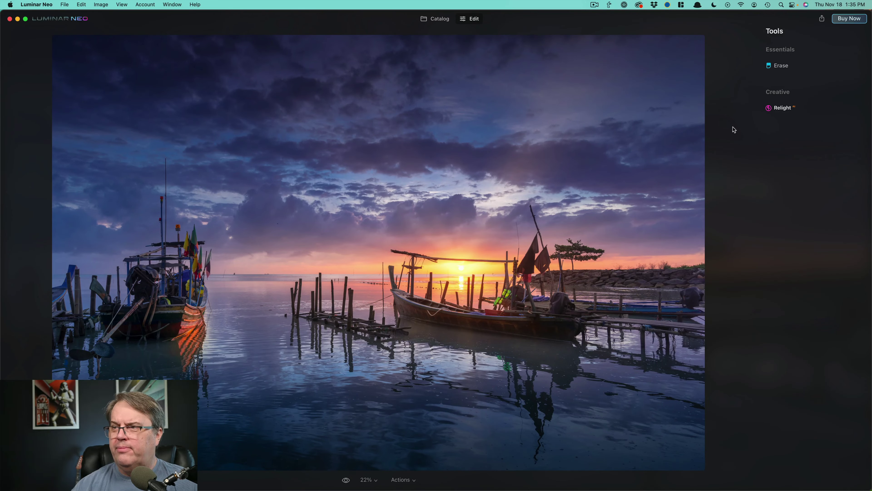
left_click(773, 111)
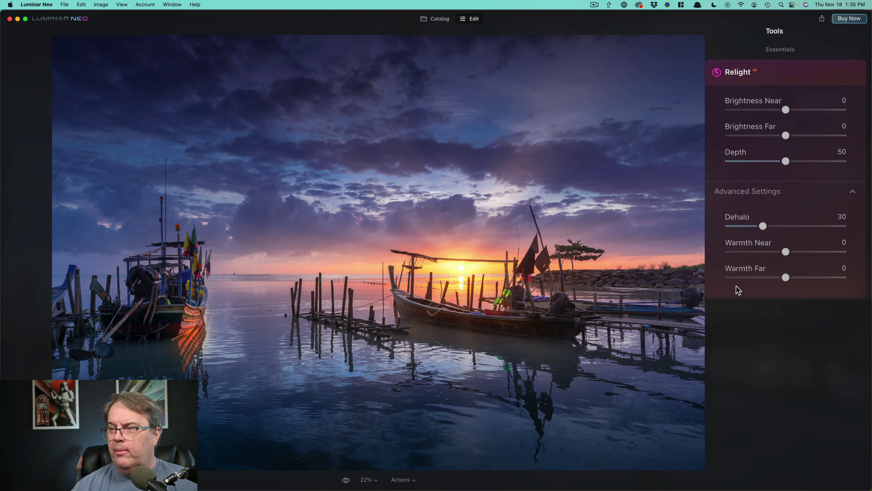
Try Warmth Far at -29 with Warmth Near at 26 and 38 on the boats photo, and reset Relight
left_click(749, 278)
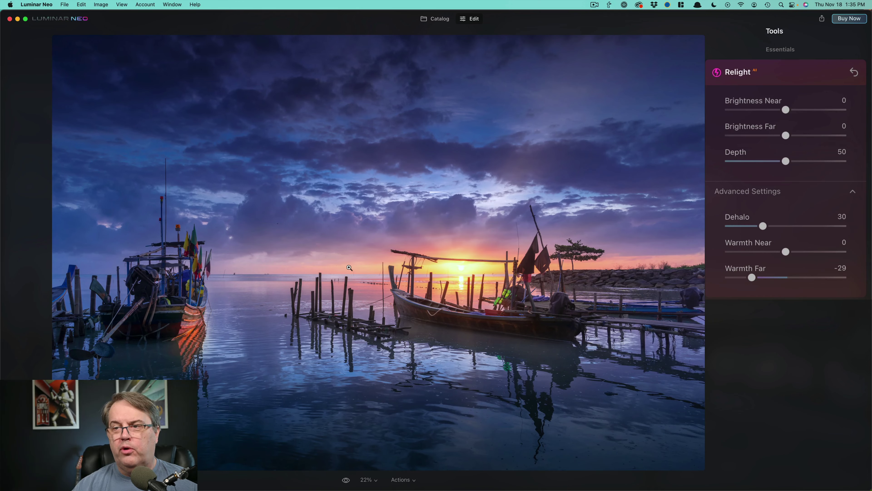
left_click(819, 252)
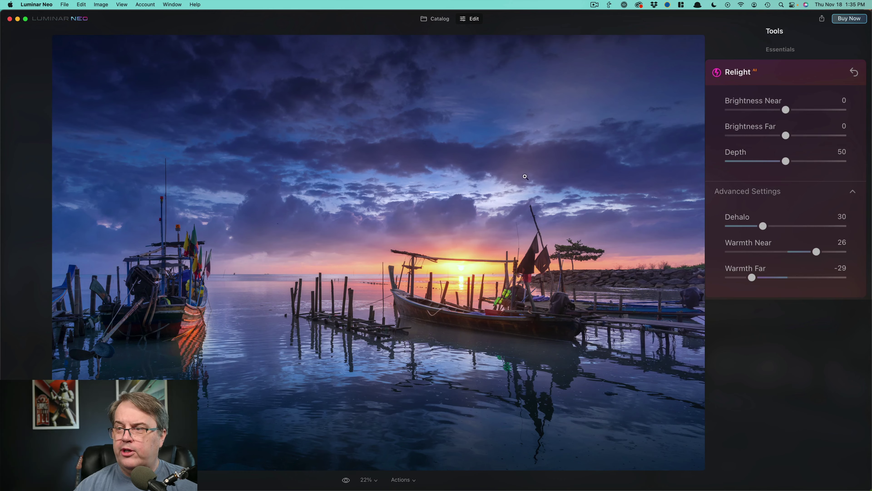
left_click_drag(808, 256, 827, 255)
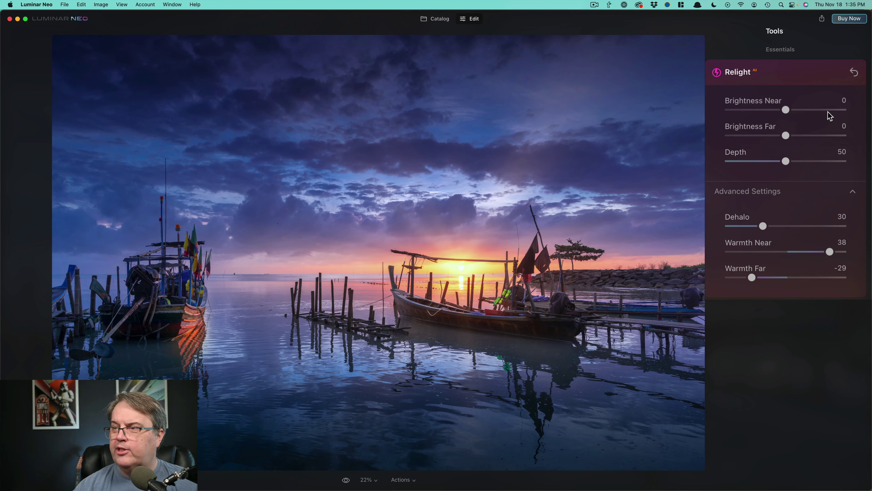
left_click(855, 73)
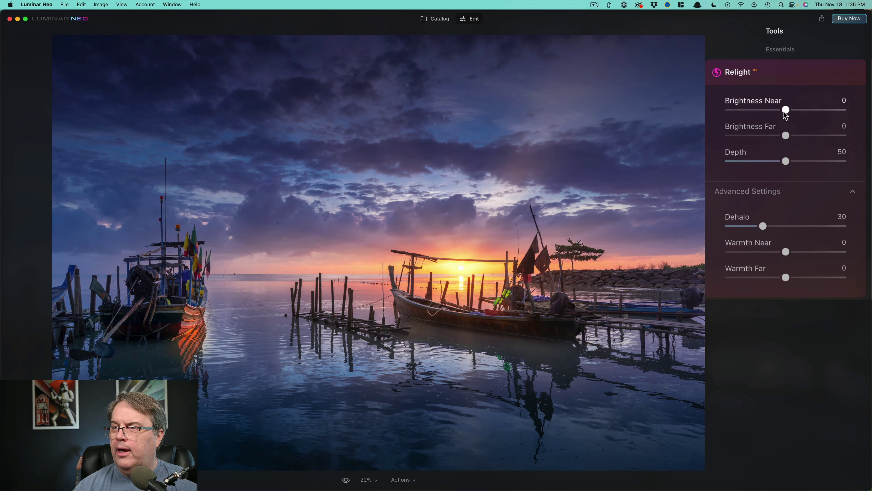
Set Brightness Near to 83, Brightness Far to -36, Depth to 88, Warmth Near to 22 and Warmth Far to -18 on the boats photo
left_click_drag(786, 111, 838, 112)
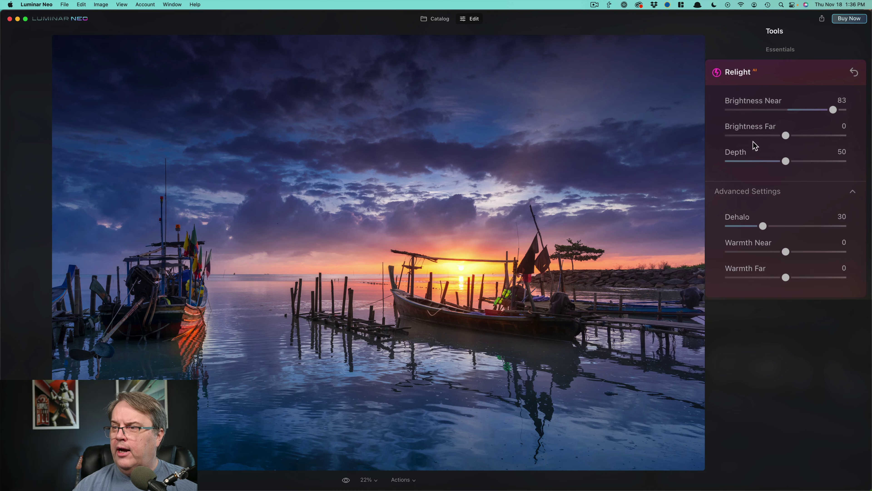
left_click(761, 136)
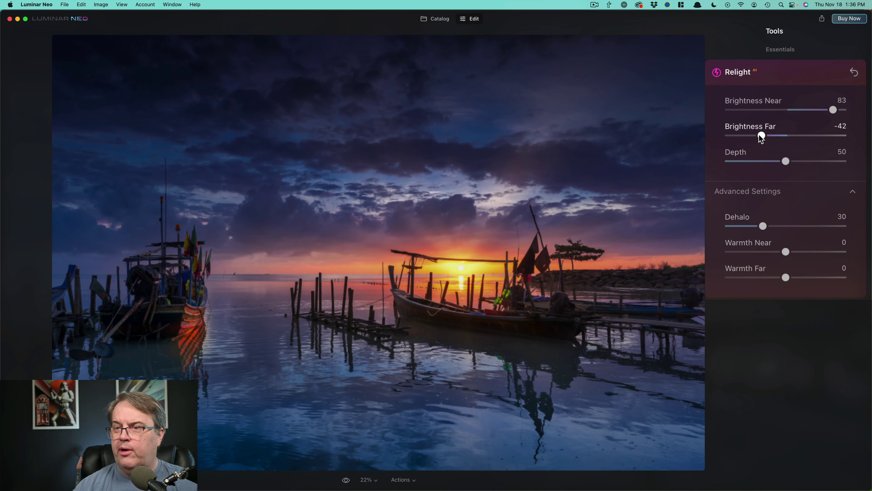
left_click_drag(760, 136, 830, 166)
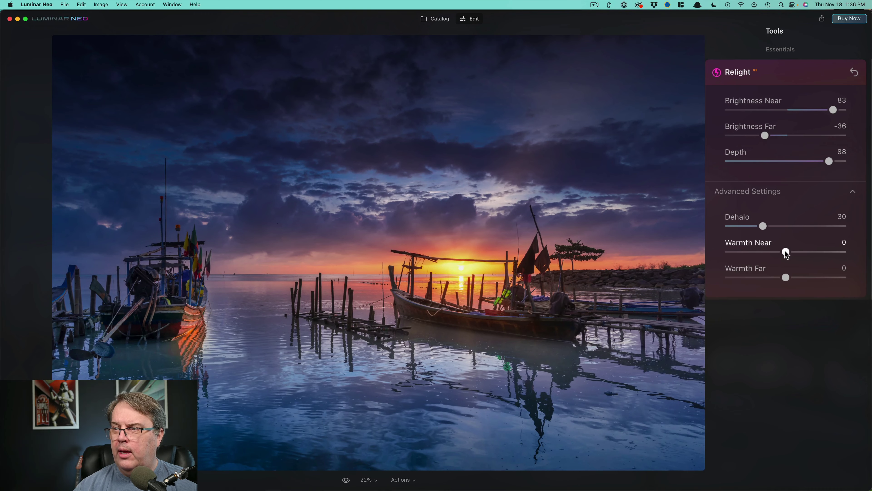
left_click_drag(786, 251, 762, 279)
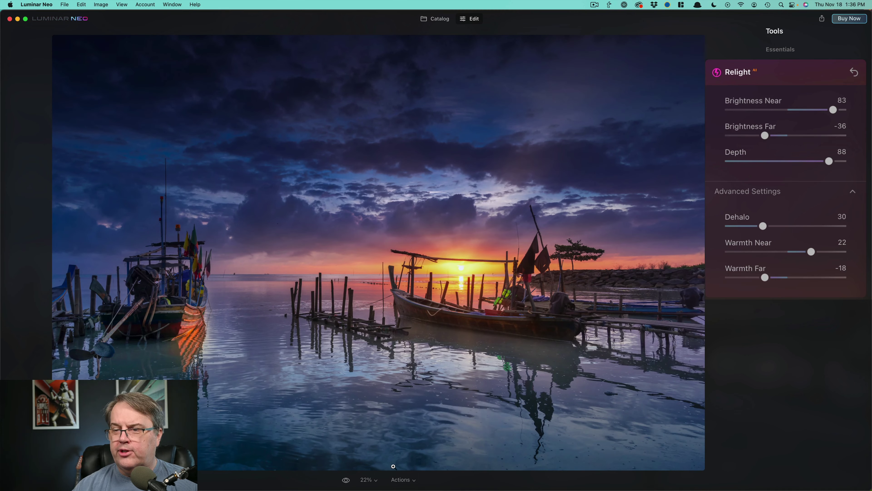
Compare the relit boats photo with its unedited original
left_click(346, 481)
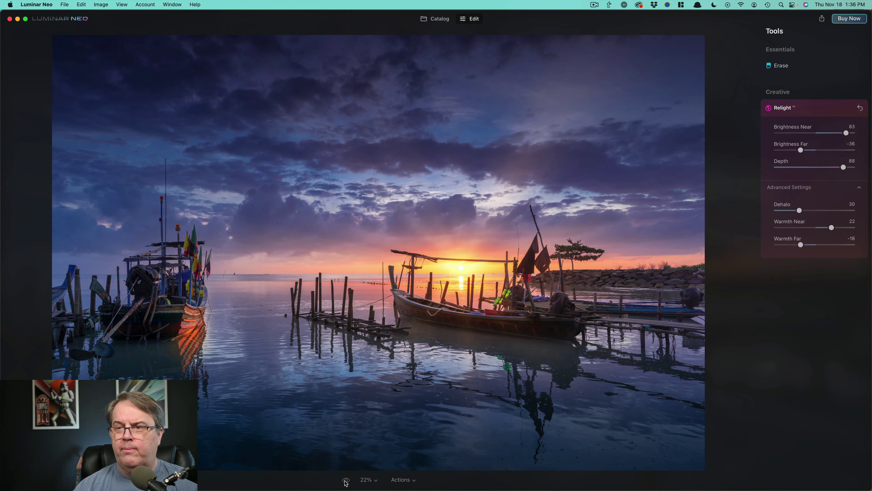
left_click(345, 481)
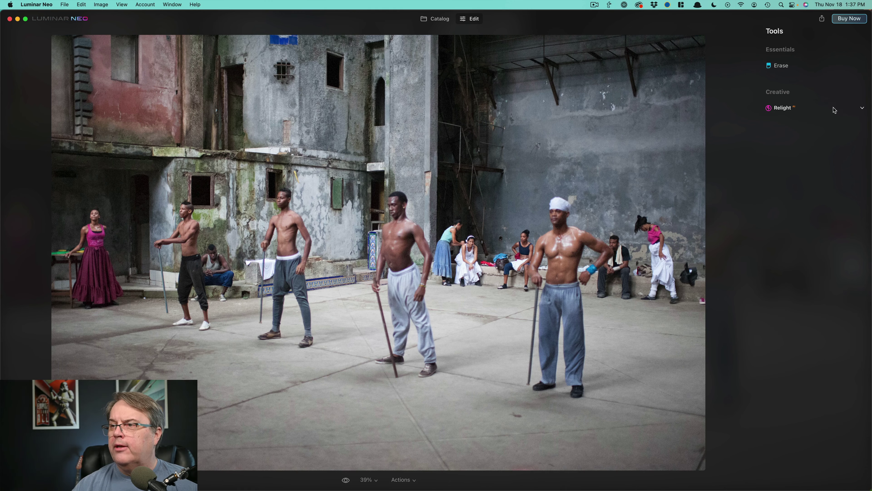
In Relight, set Brightness Near to 51, Brightness Far to -43 and Depth to 81 on the courtyard dancers photo
left_click(855, 109)
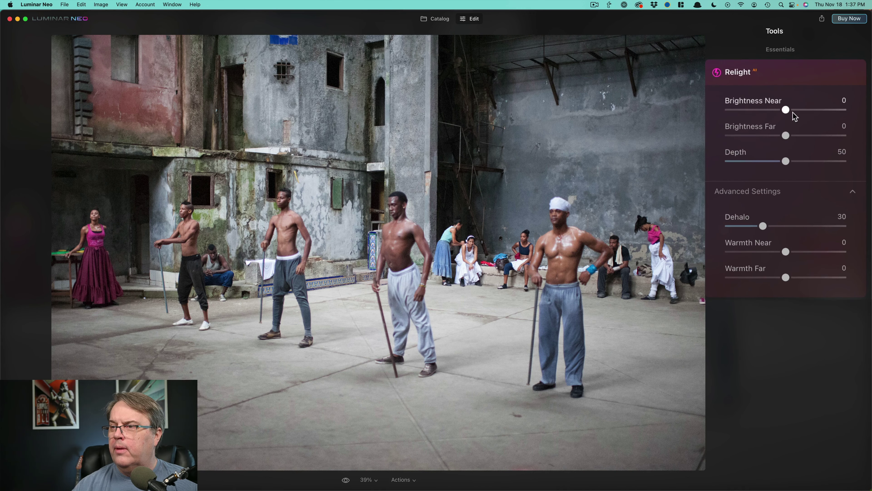
left_click_drag(787, 110, 805, 110)
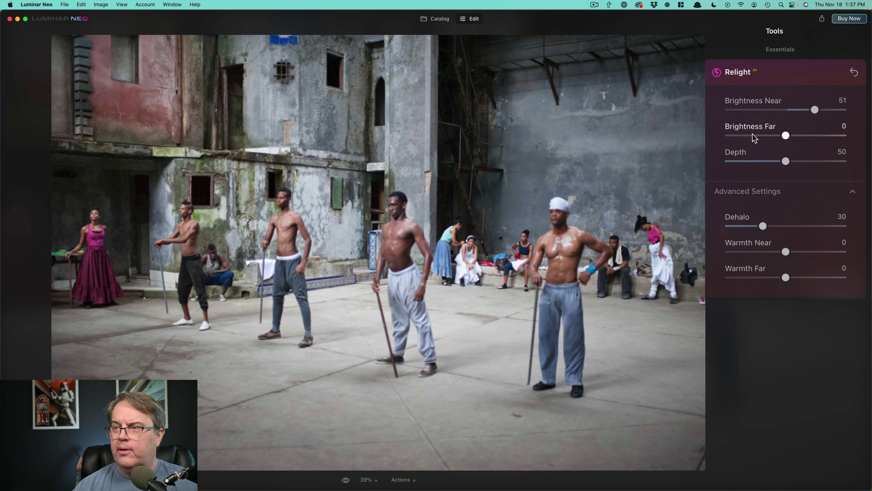
left_click_drag(781, 134, 758, 134)
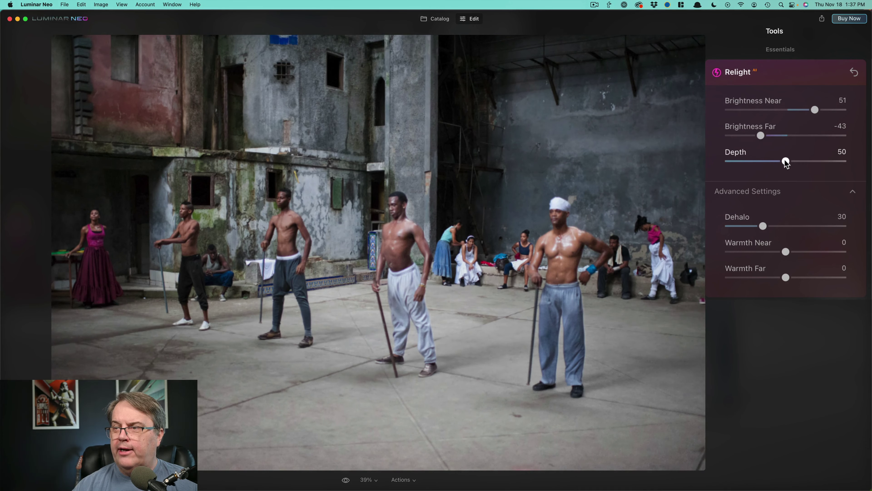
left_click_drag(759, 164, 825, 162)
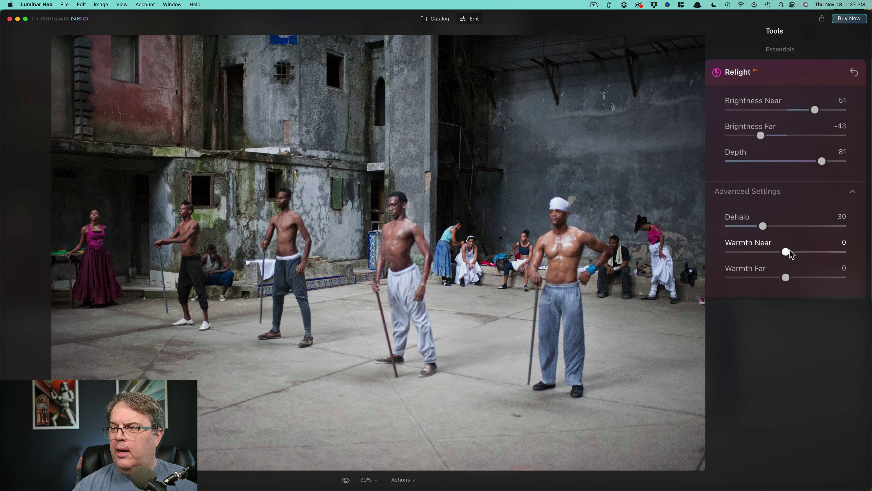
Set Warmth Near to 22 and Warmth Far to -21 on the courtyard photo, and compare it with the unedited original
left_click_drag(785, 252, 811, 251)
left_click_drag(761, 276, 752, 277)
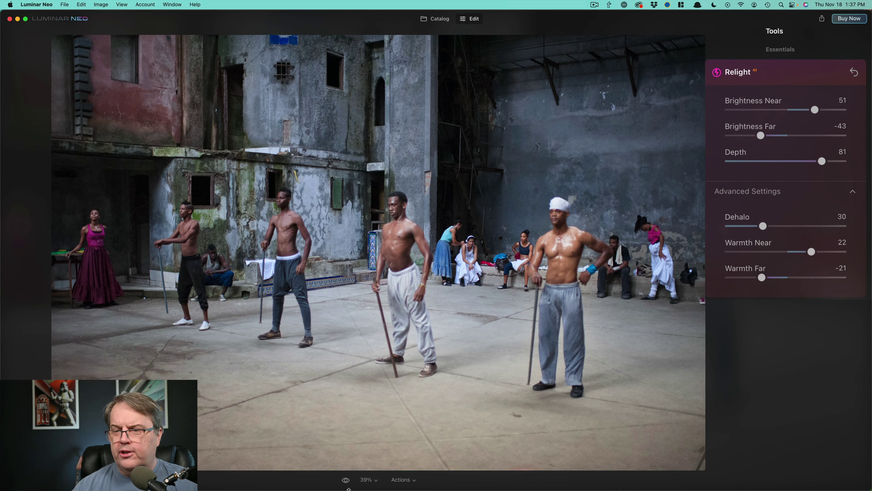
left_click(346, 481)
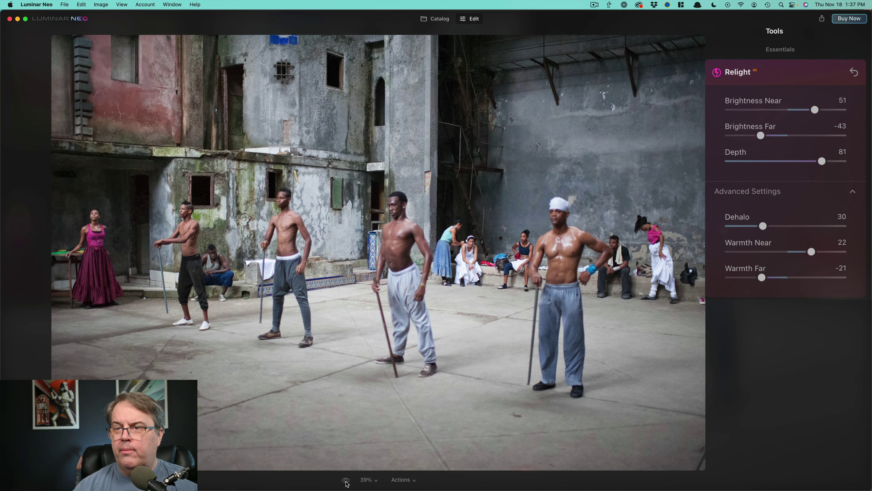
left_click(346, 481)
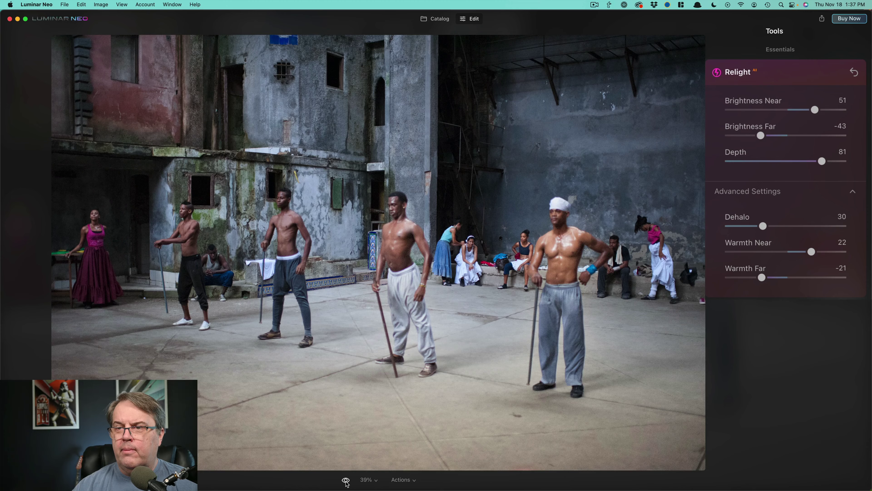